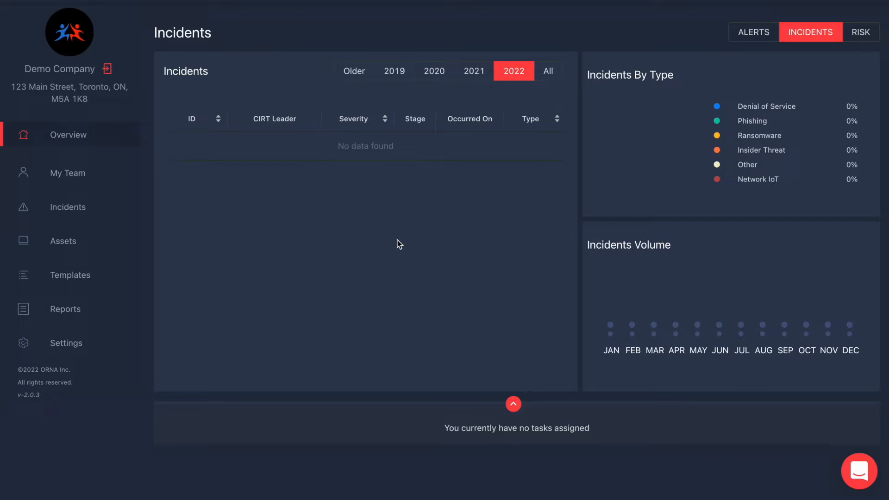
Open the Add Team Member form from the My Team section.
click(73, 177)
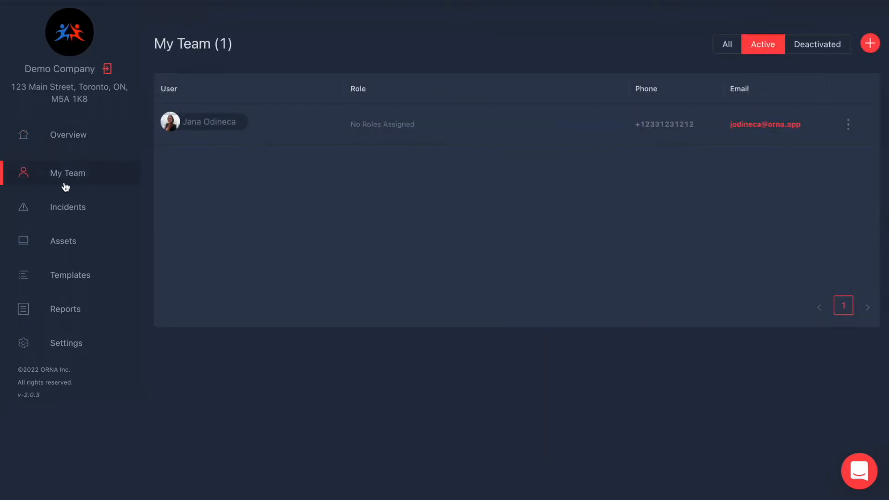
click(870, 43)
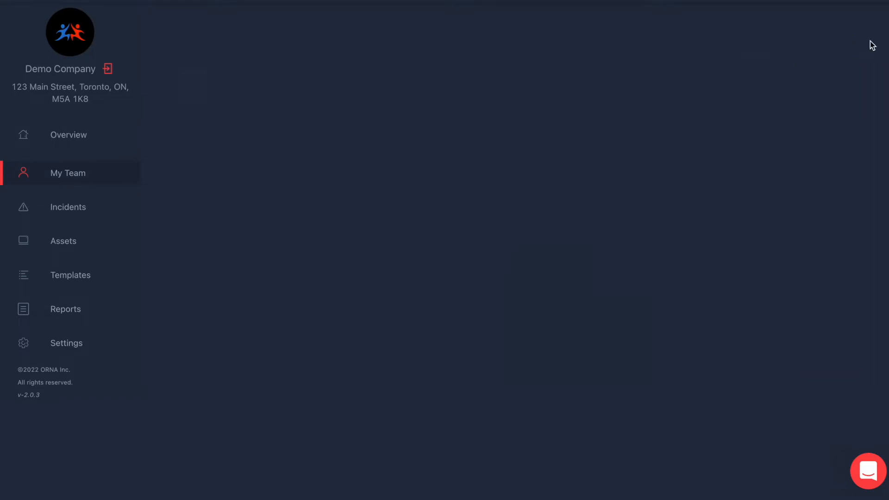
Enter the new member's first name, last name, e-mail address and phone number.
click(280, 167)
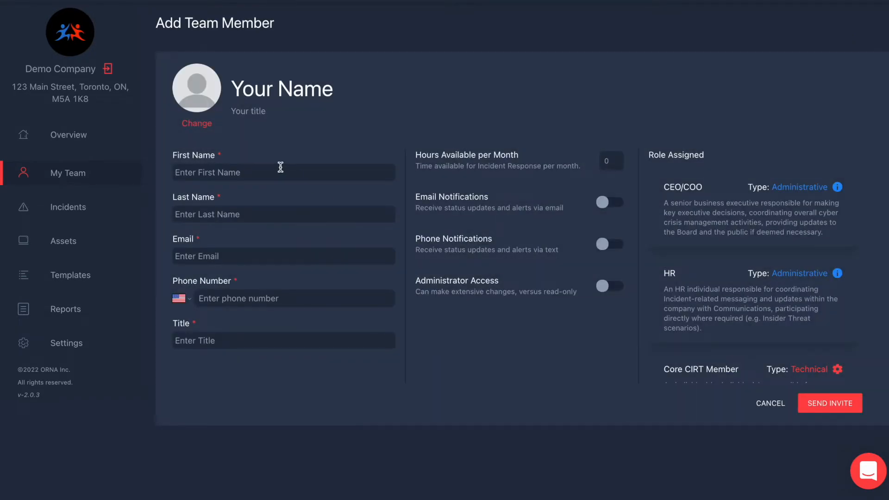
text(John)
key(Tab)
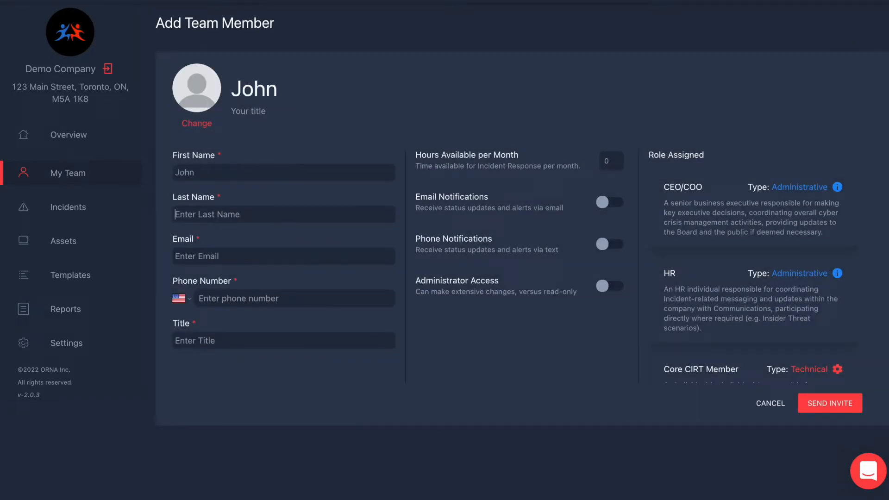
text(Smith)
key(Tab)
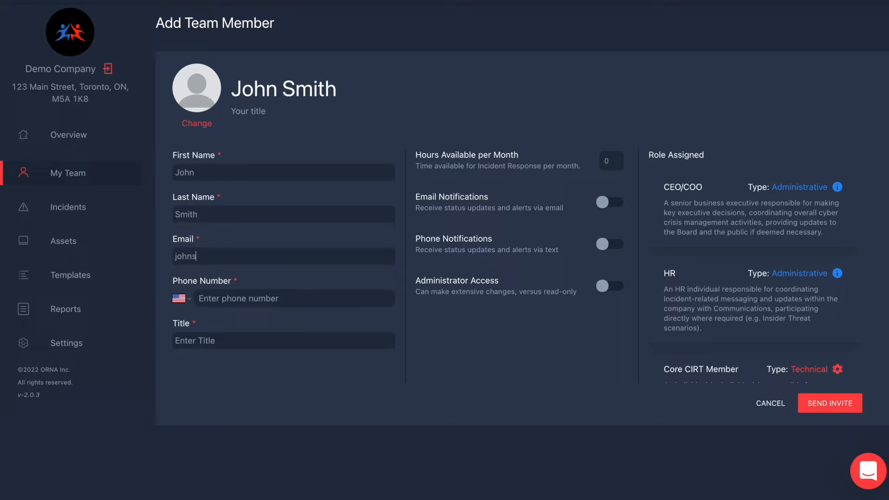
key(Tab)
key(Tab)
text(1 (231) 231-11)
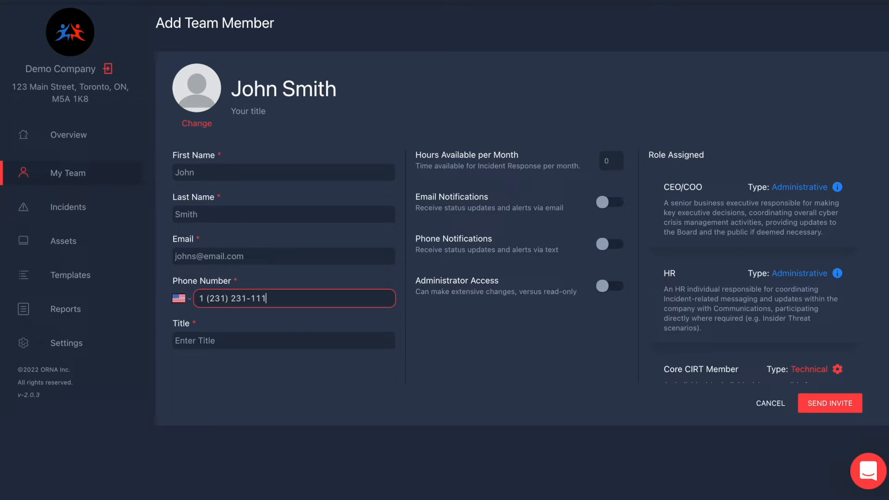
text(1)
Set the member's title to Senior System Admin.
key(Tab)
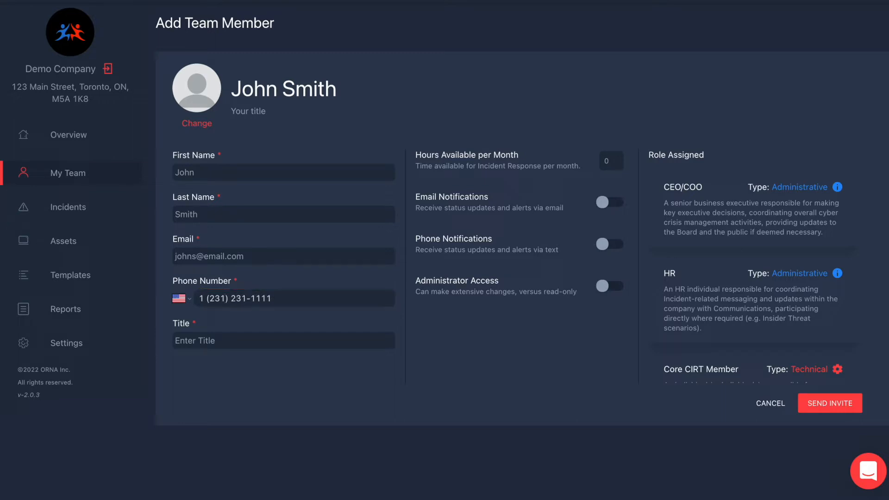
text(Senior System Admin)
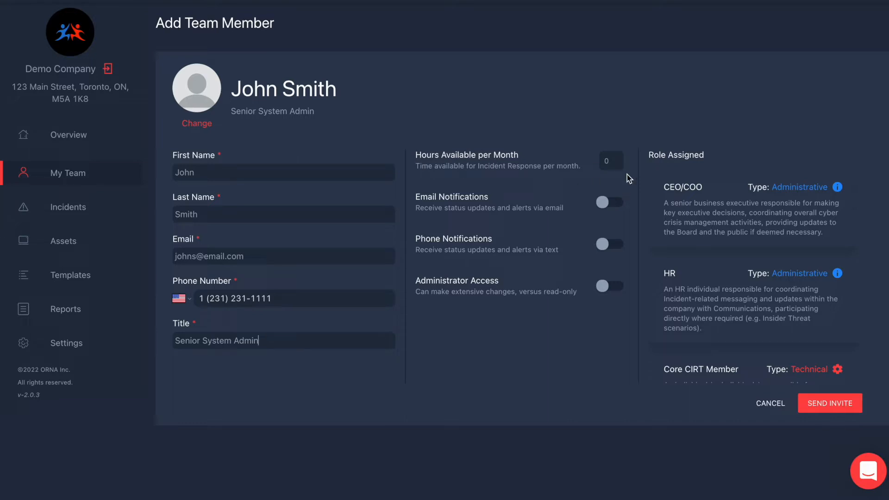
click(614, 163)
Set 40 monthly hours available and enable administrator access and e-mail notifications.
text(4)
click(607, 290)
click(609, 206)
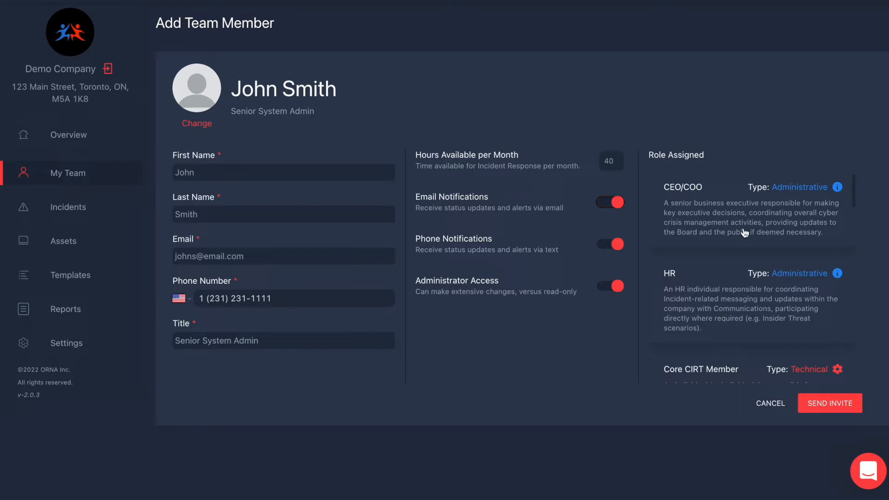
Choose the Core CIRT Member role and send the invite.
scroll(687, 322, down, 3)
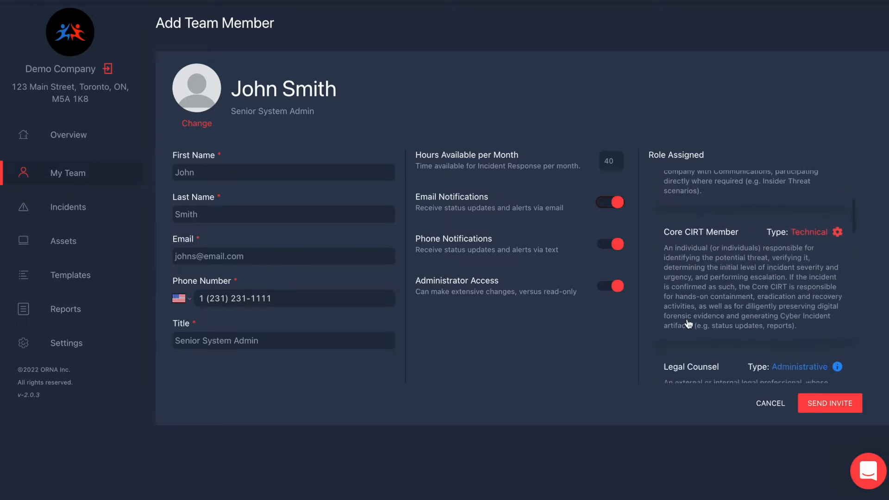
scroll(724, 311, down, 3)
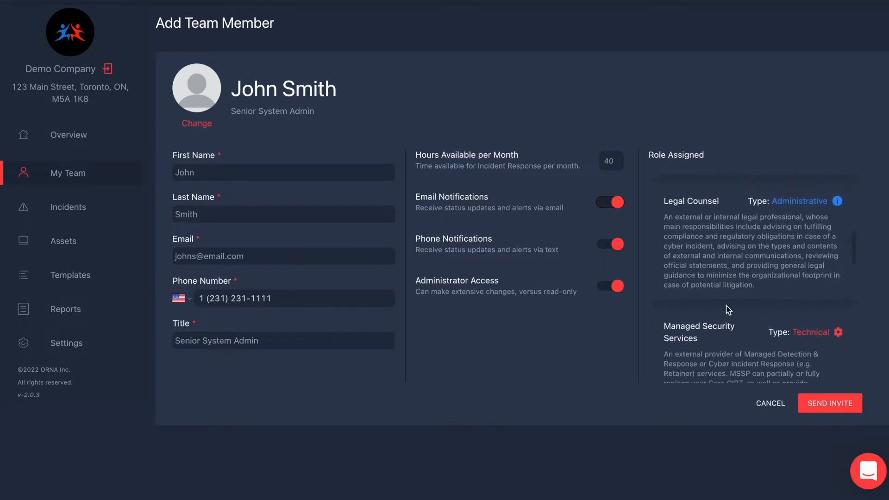
scroll(728, 310, down, 3)
scroll(728, 310, up, 4)
scroll(728, 310, up, 4)
scroll(728, 310, down, 2)
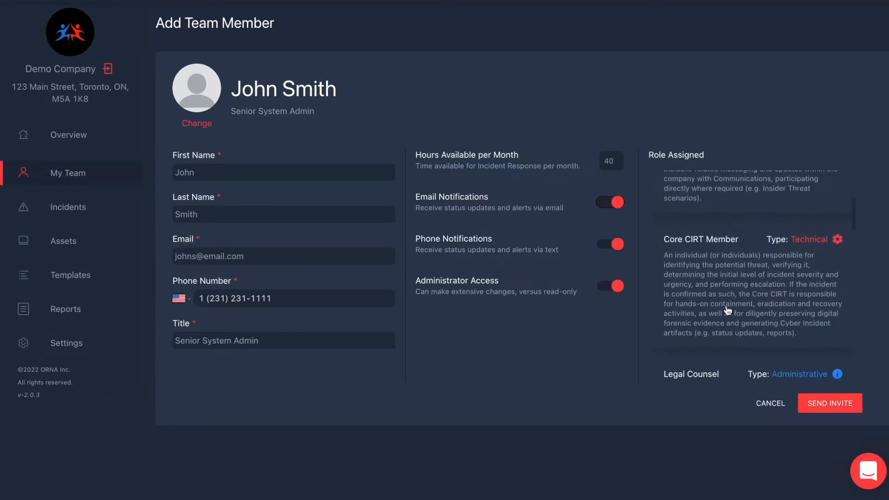
click(700, 307)
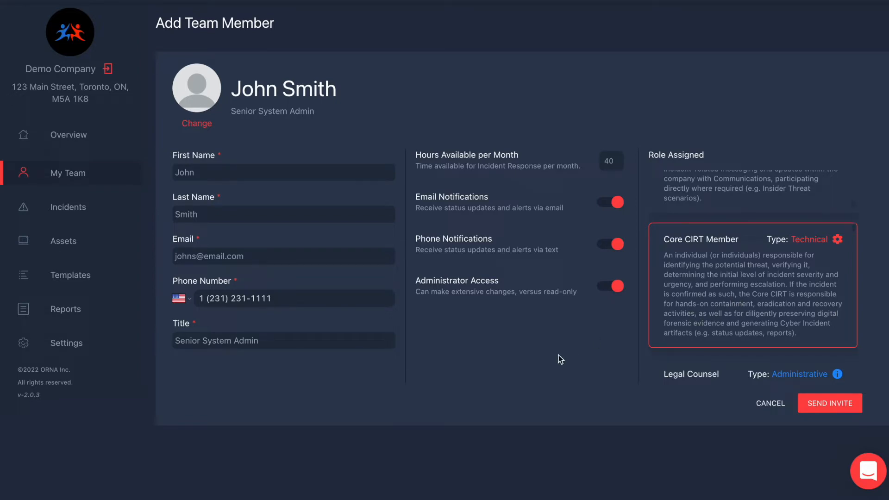
click(839, 401)
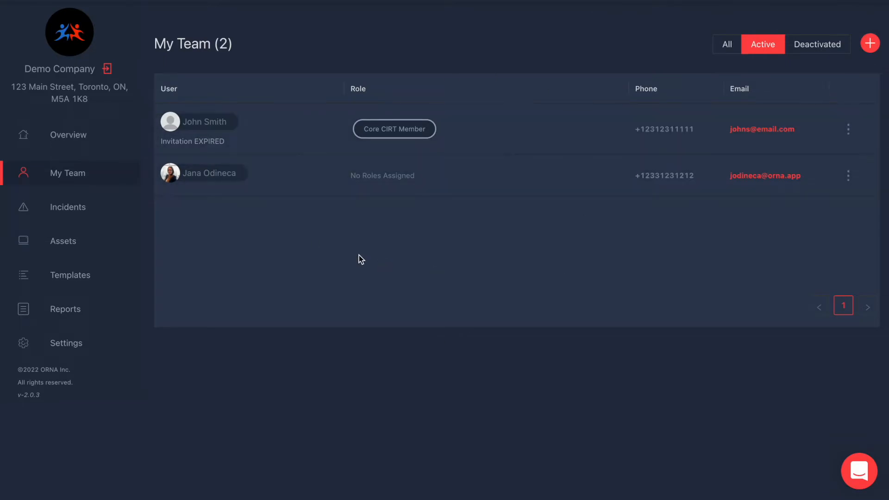
Give the CISO member the CIRT Leader role and update her details.
click(428, 169)
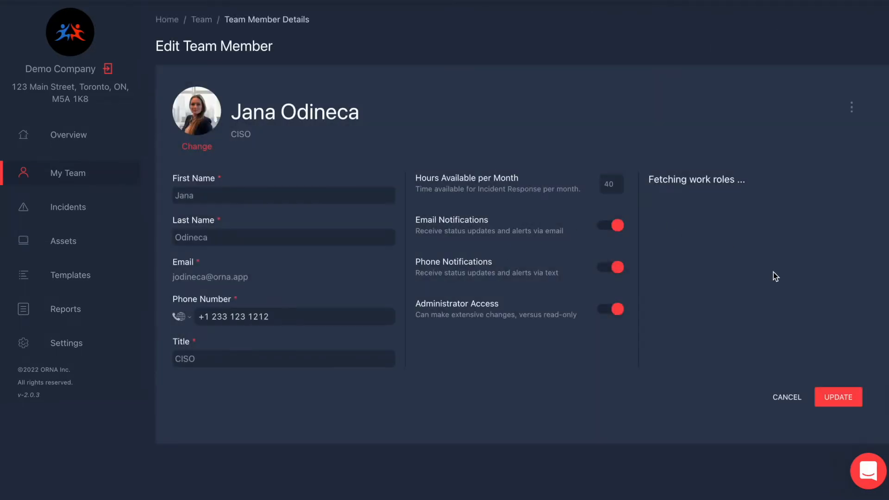
scroll(740, 329, down, 2)
scroll(750, 362, down, 12)
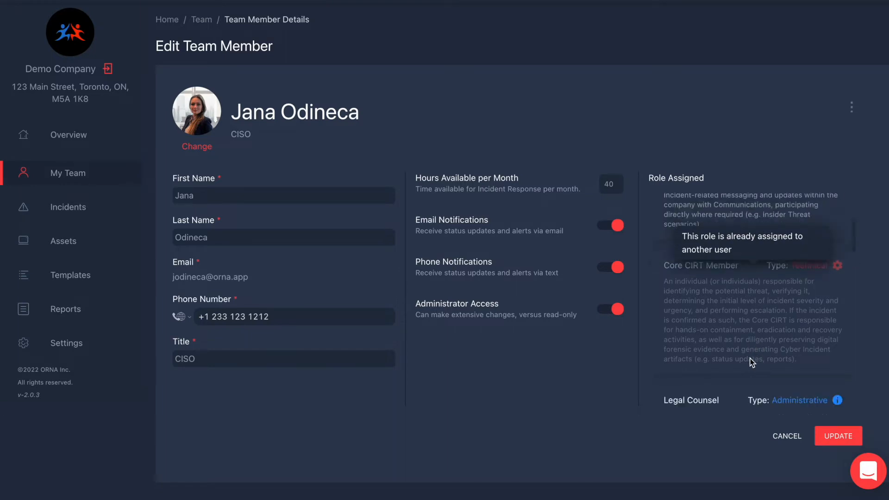
scroll(752, 362, down, 5)
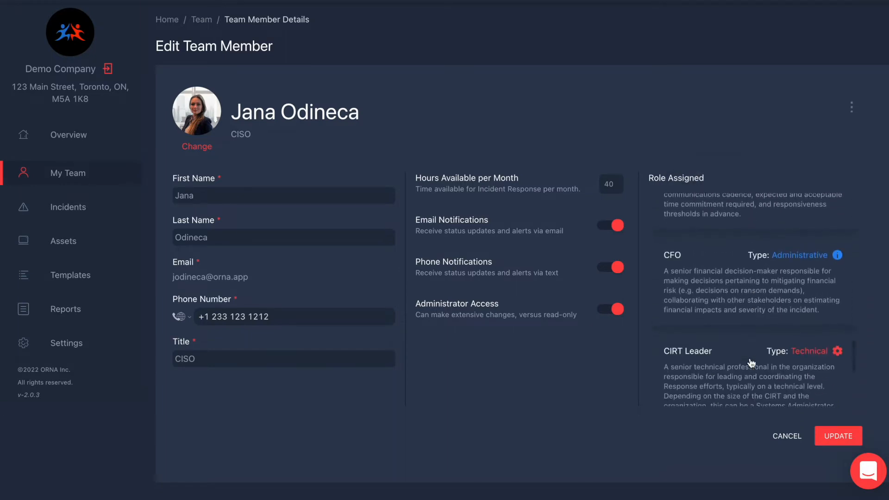
scroll(725, 348, up, 2)
click(725, 337)
click(837, 445)
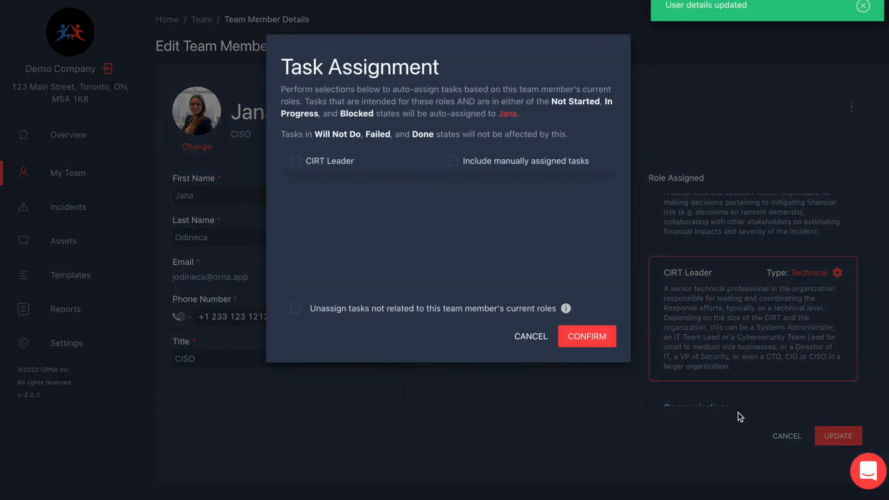
Confirm auto-assignment of CIRT Leader tasks and save the member again.
click(296, 162)
click(594, 340)
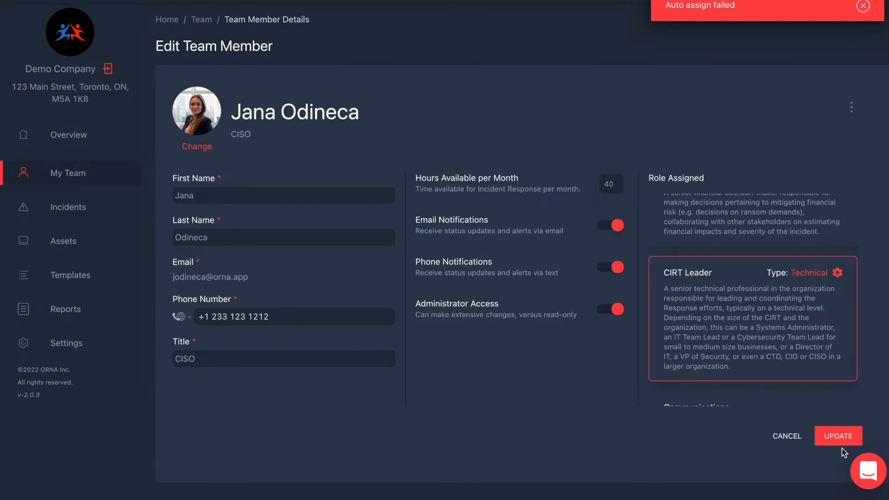
click(837, 436)
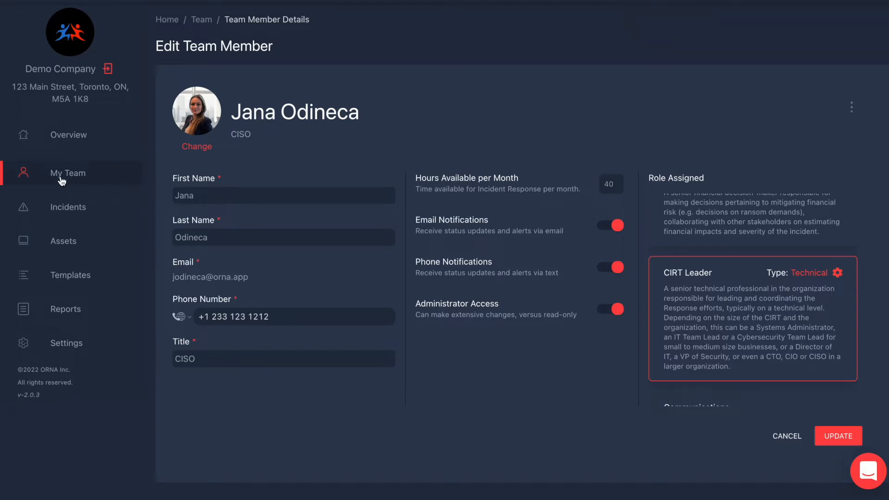
Start a new asset on the Assets page named DHCP Server.
click(63, 243)
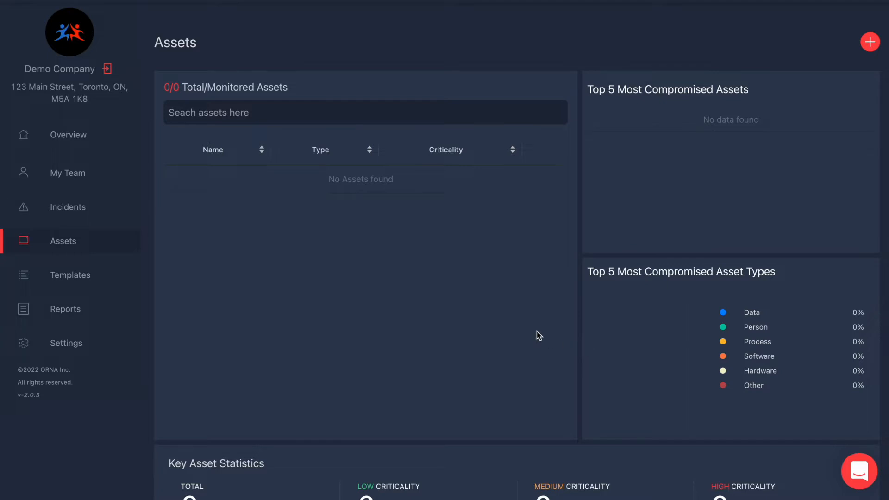
click(870, 42)
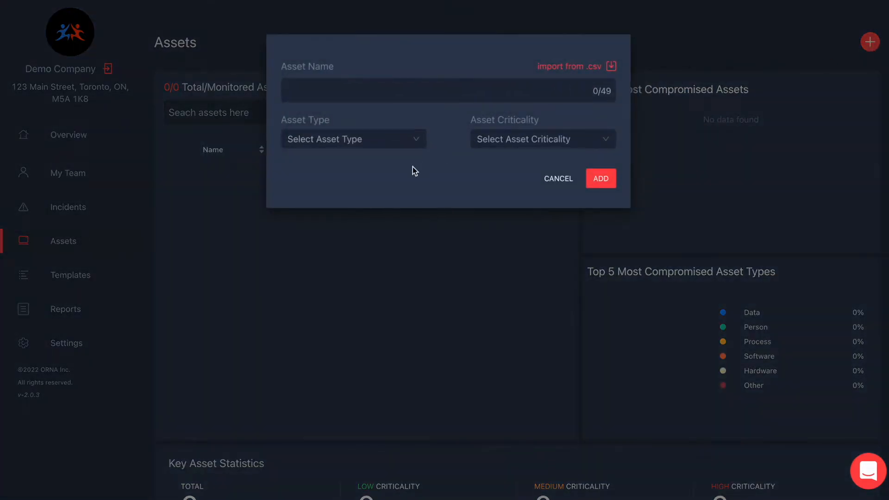
click(326, 93)
text(H)
key(BackSpace)
text(DHCP Server)
Set the asset type to Hardware and criticality to MEDIUM, then add it.
click(392, 150)
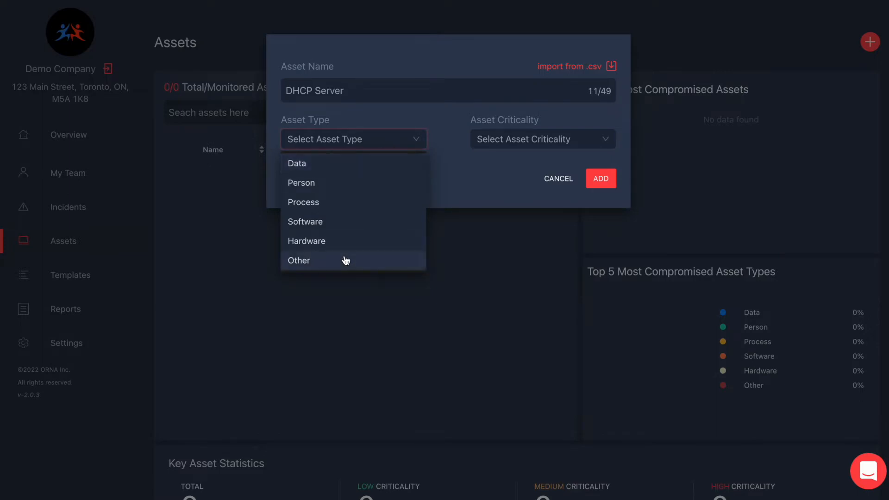
click(332, 242)
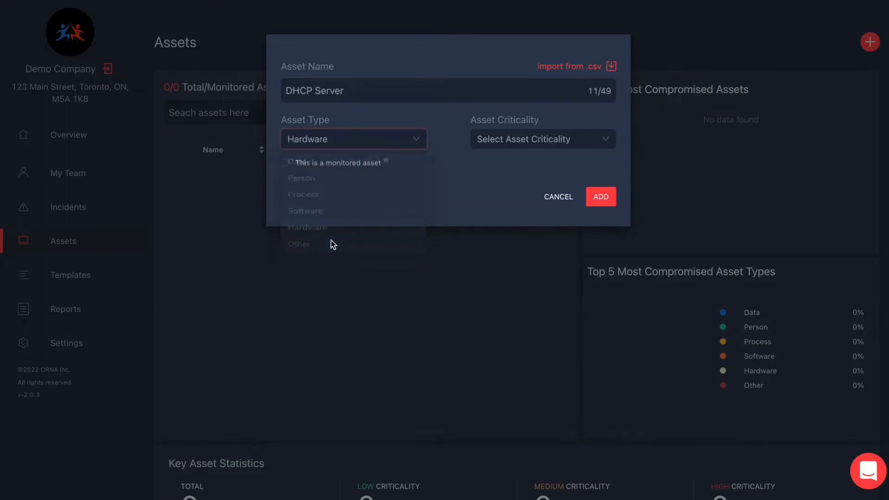
click(528, 145)
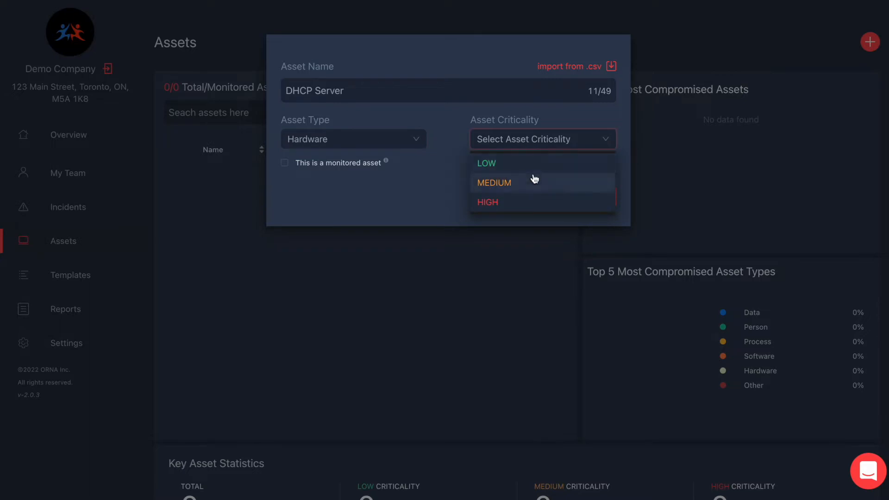
click(512, 187)
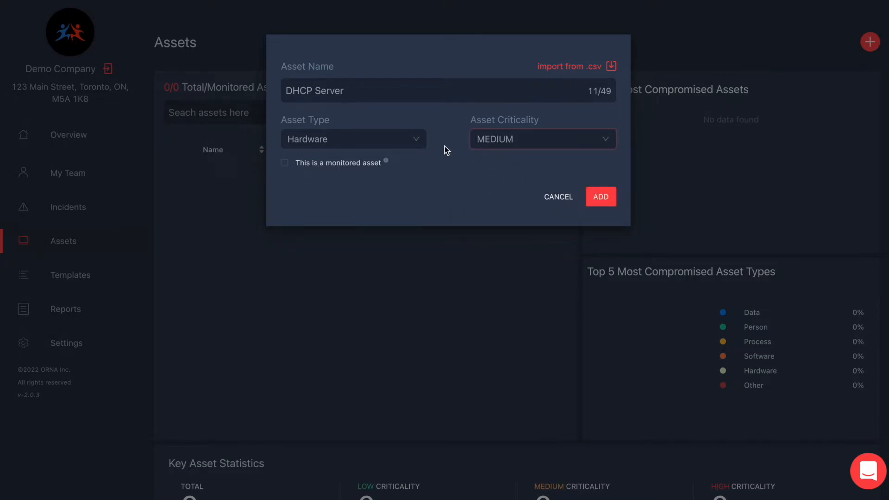
click(573, 71)
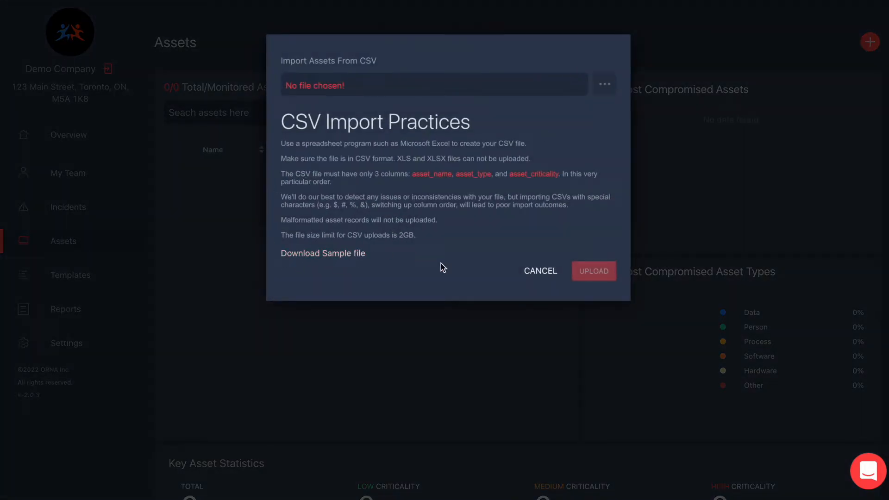
click(532, 271)
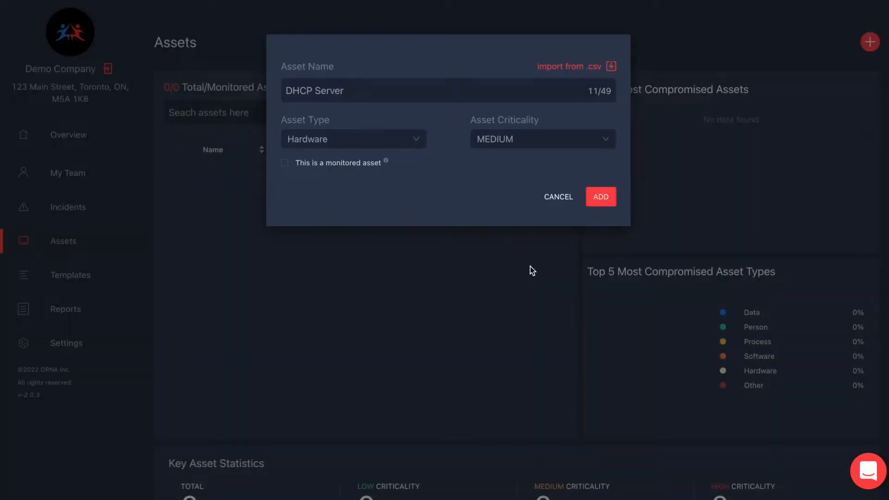
click(608, 202)
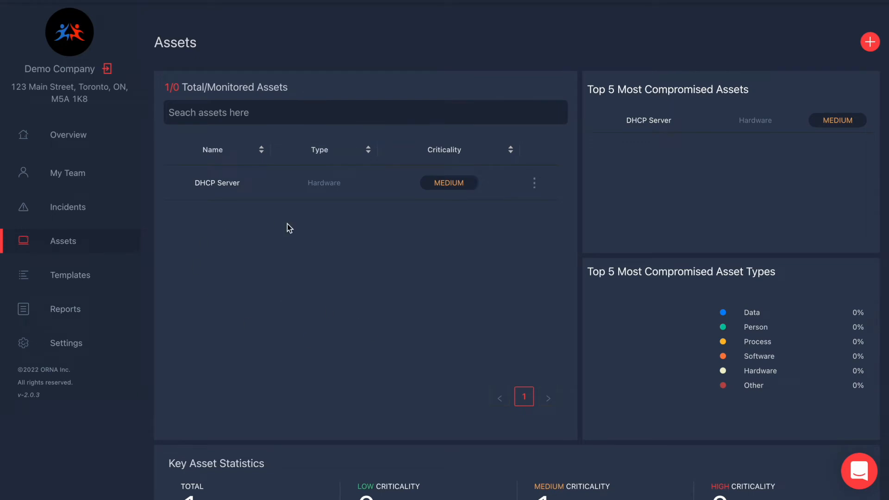
Create a new incident from the Incidents page with Ransomware as the type.
click(75, 138)
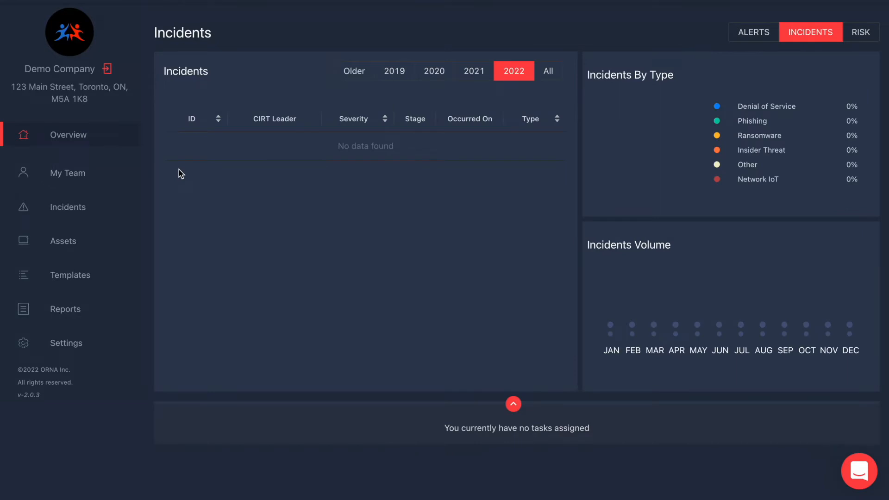
click(66, 217)
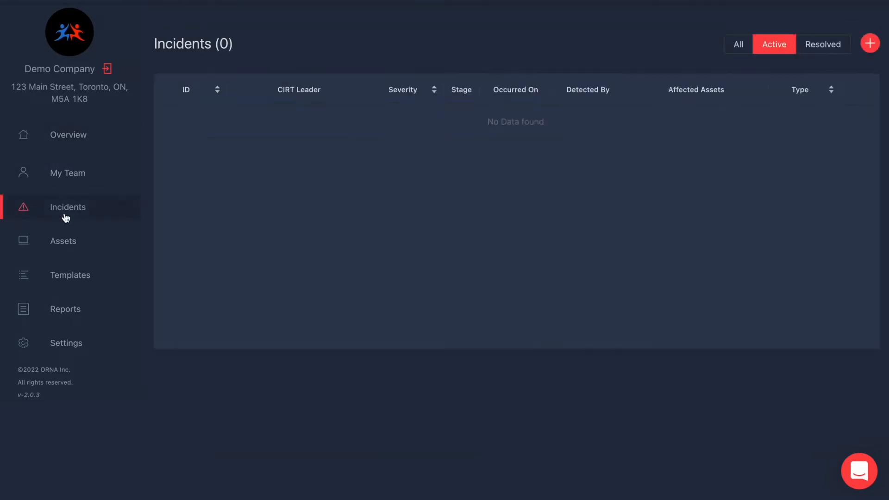
click(871, 44)
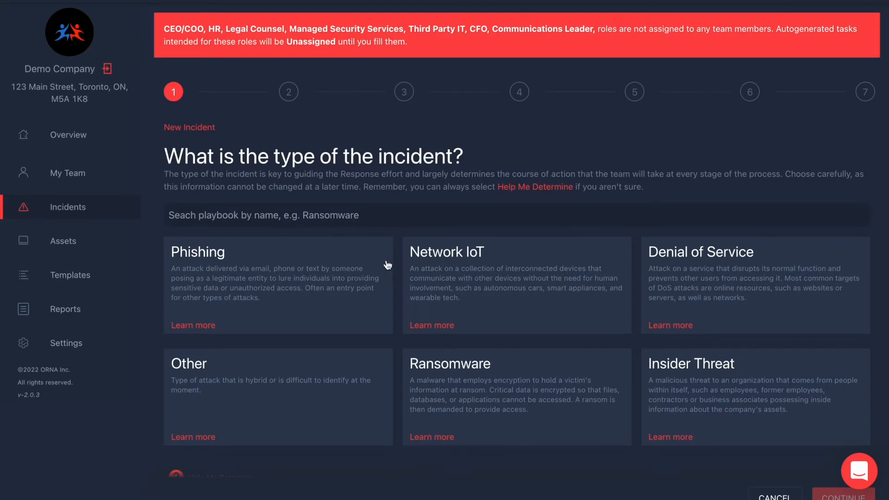
scroll(387, 263, down, 2)
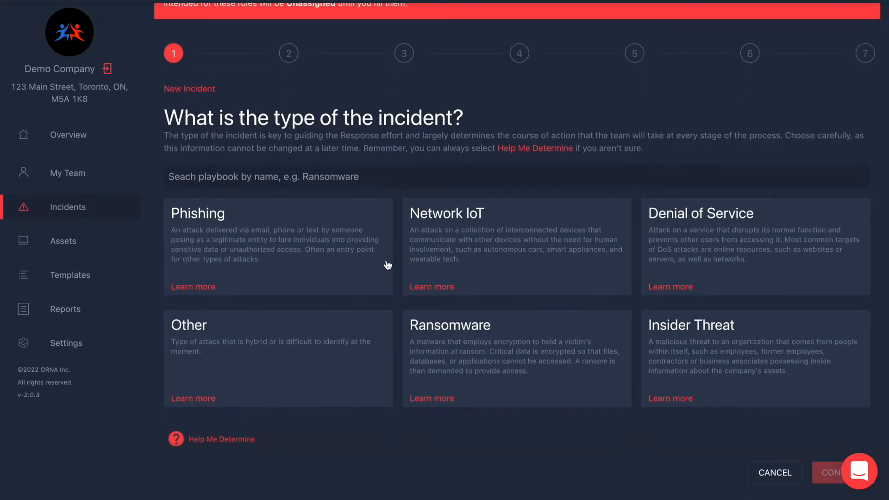
scroll(258, 333, up, 2)
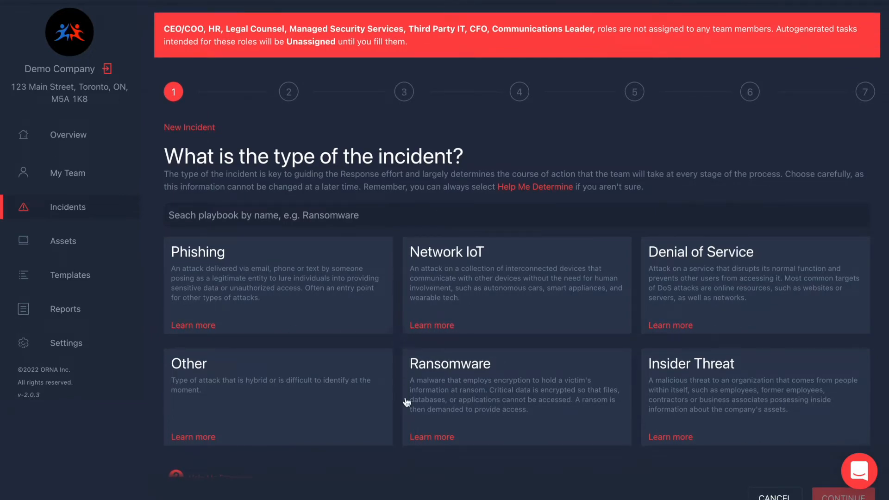
click(515, 398)
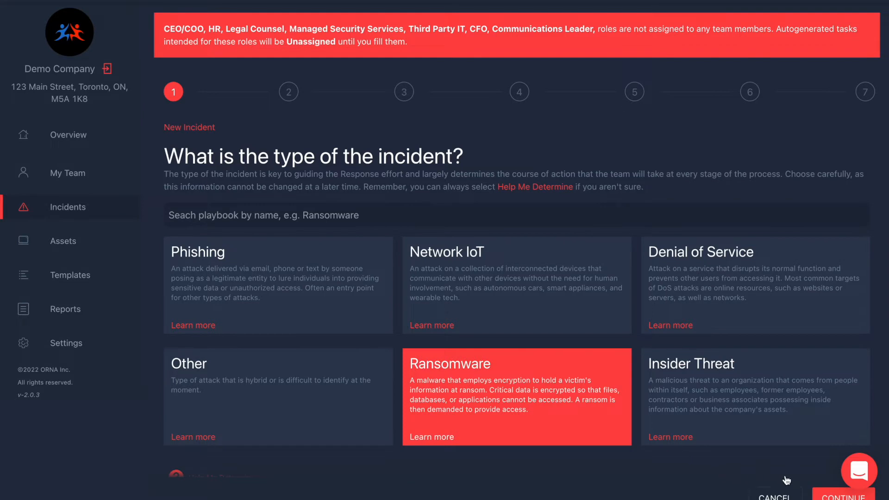
click(830, 496)
scroll(604, 358, down, 1)
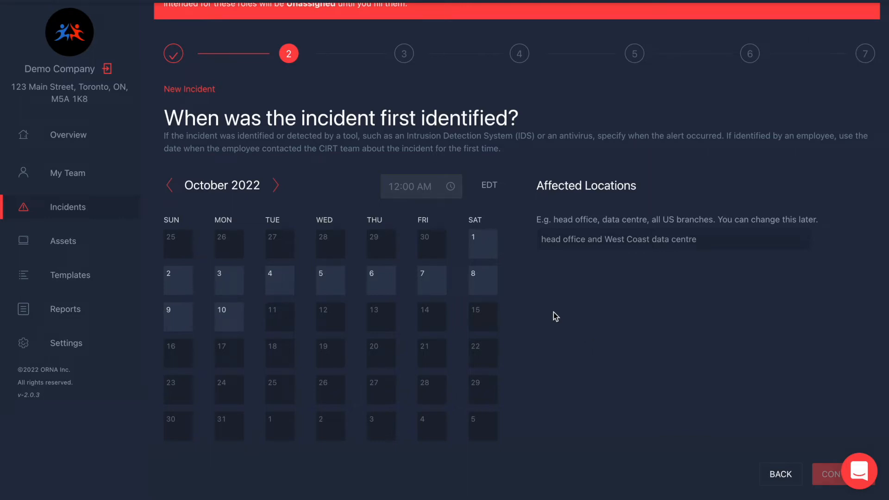
Set the identification date and time to October 4, 2022 at 3:03 AM.
click(283, 288)
click(415, 187)
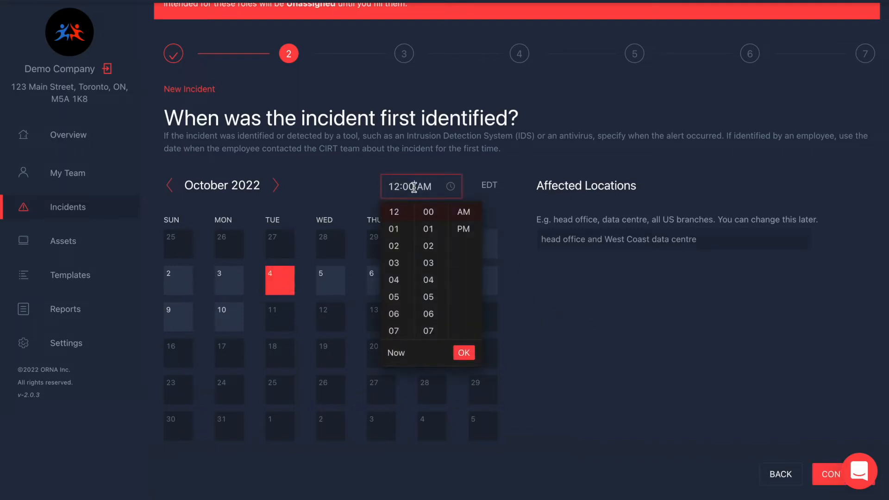
click(396, 246)
click(463, 229)
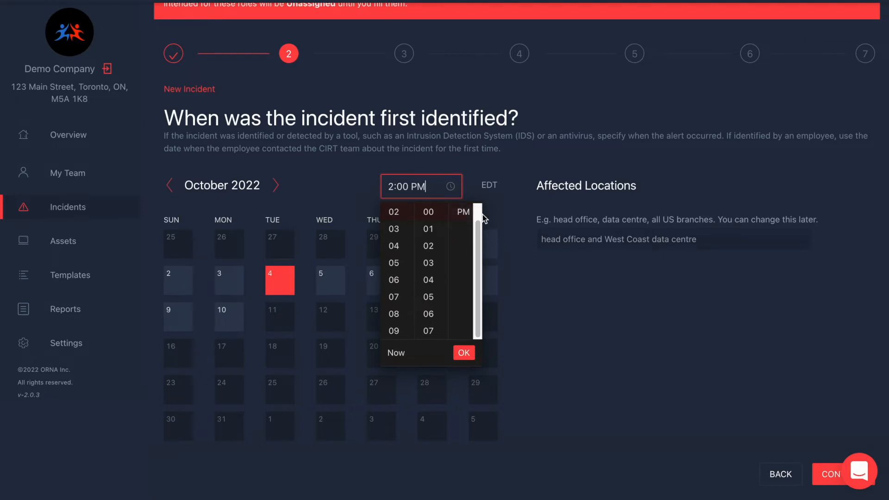
click(536, 248)
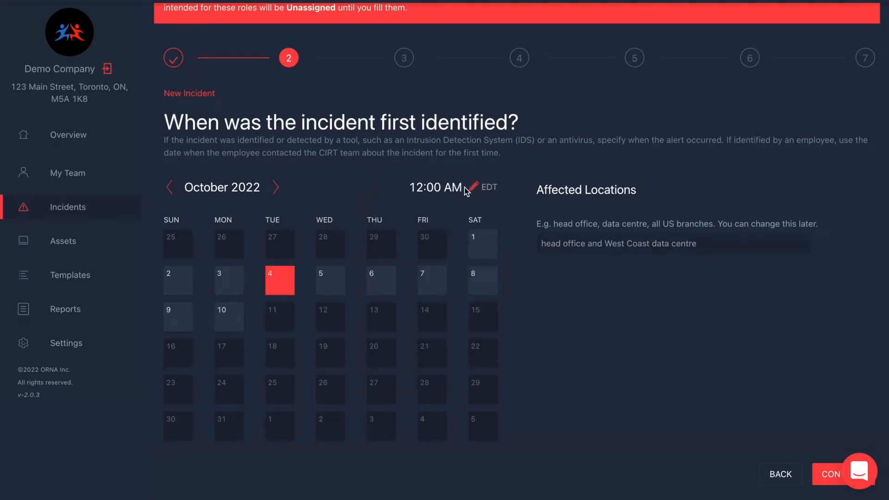
click(417, 189)
click(393, 263)
click(429, 263)
click(464, 353)
Enter Head office as the affected location and continue to assets.
click(588, 246)
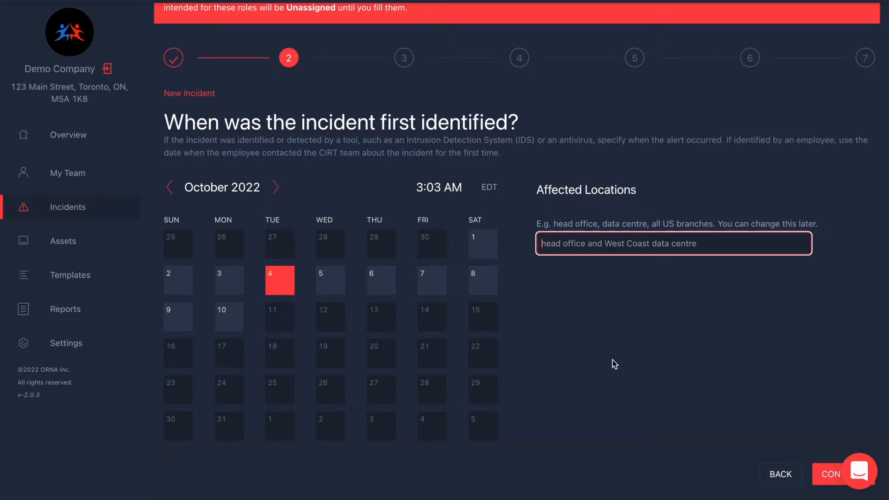
text(Head office)
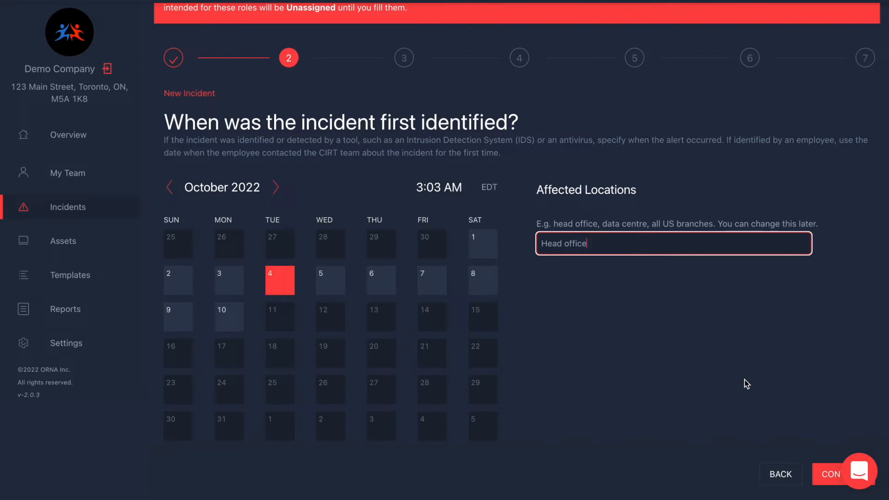
click(821, 475)
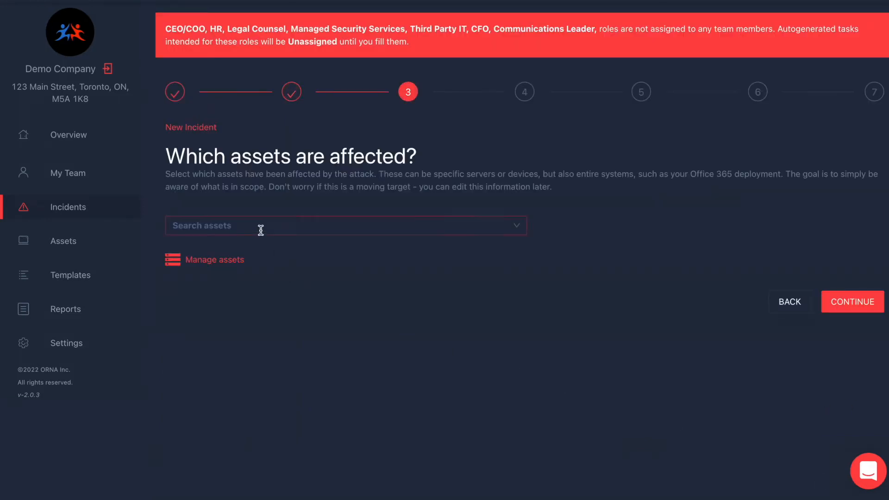
Pick DHCP Server as an affected asset and search for the employee's name.
click(402, 230)
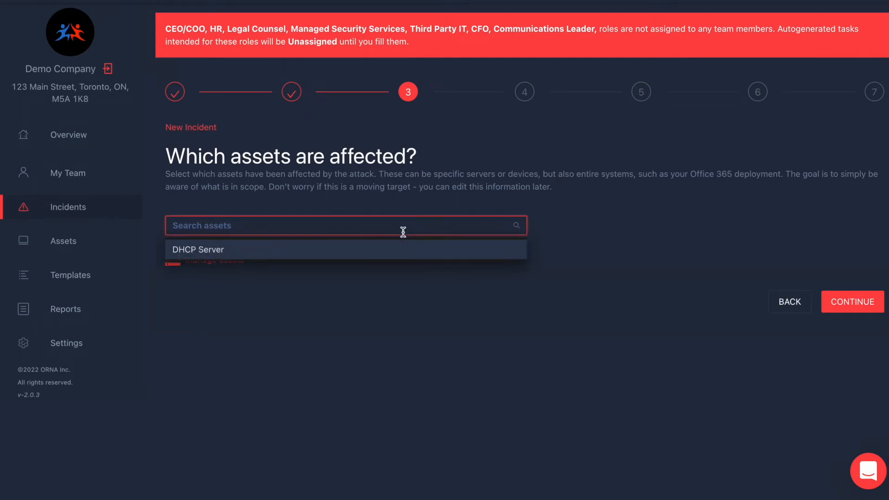
click(352, 253)
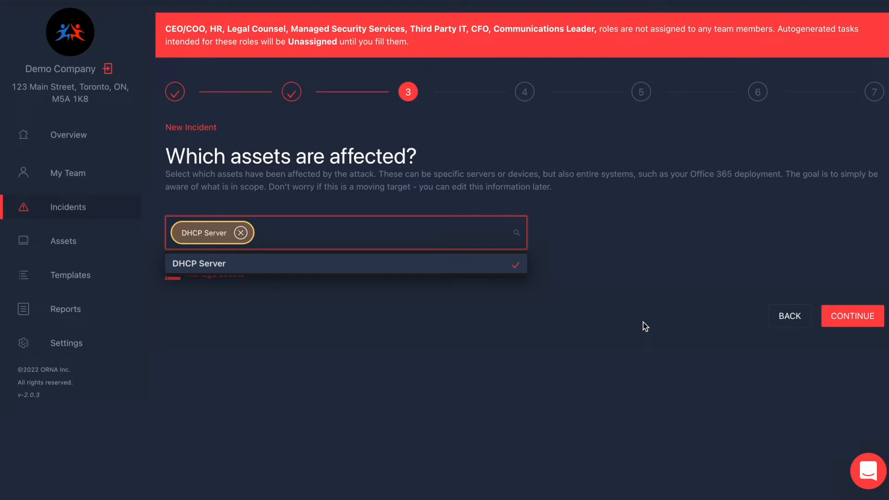
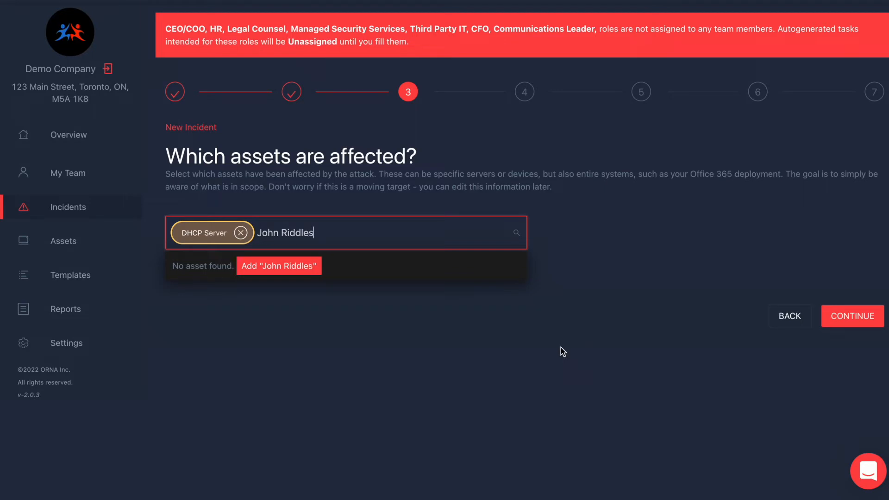
Add the employee as a Person asset with HIGH criticality and continue.
click(292, 268)
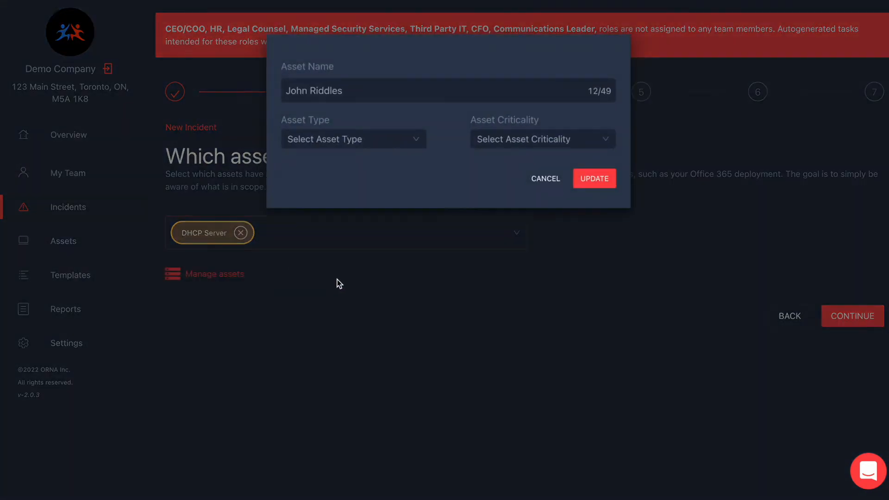
click(404, 144)
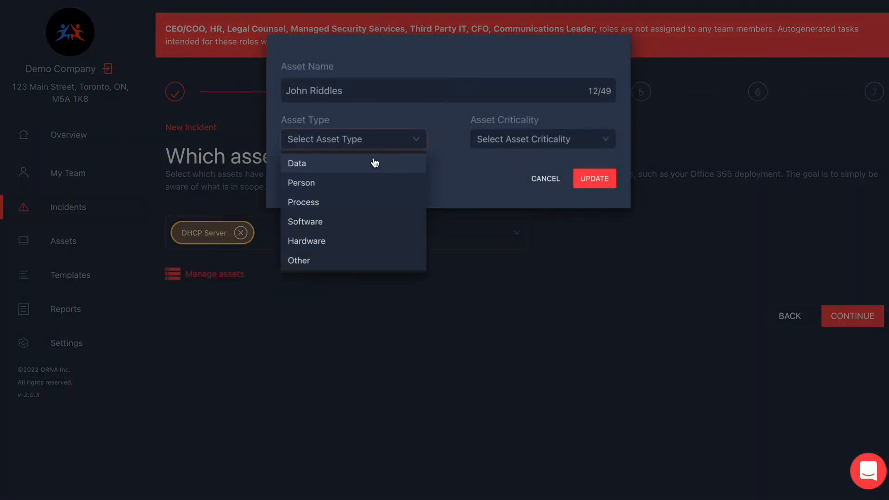
click(332, 182)
click(518, 145)
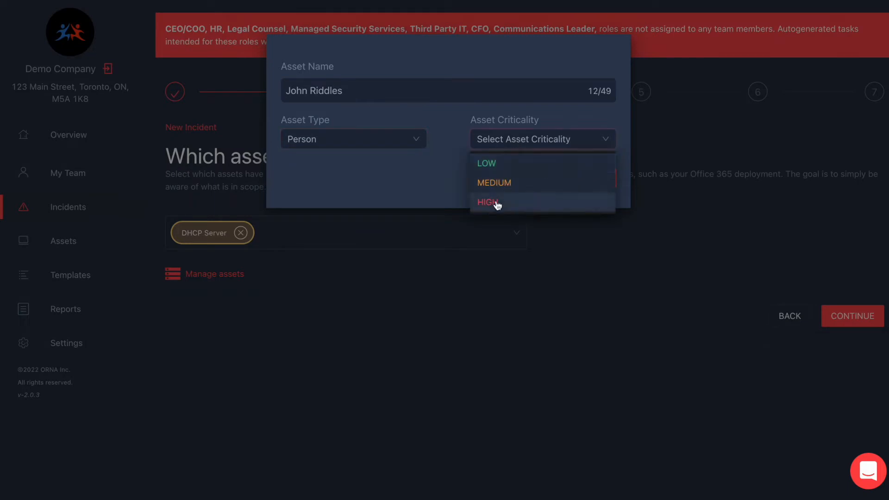
click(484, 202)
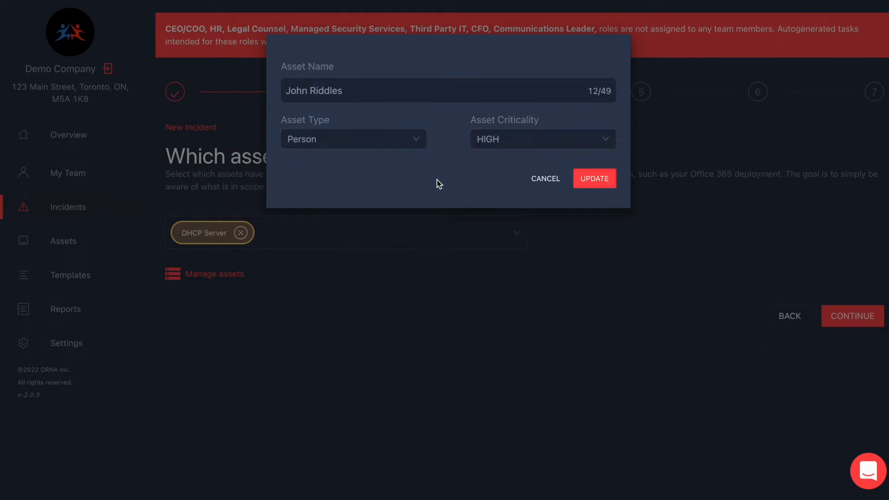
click(601, 182)
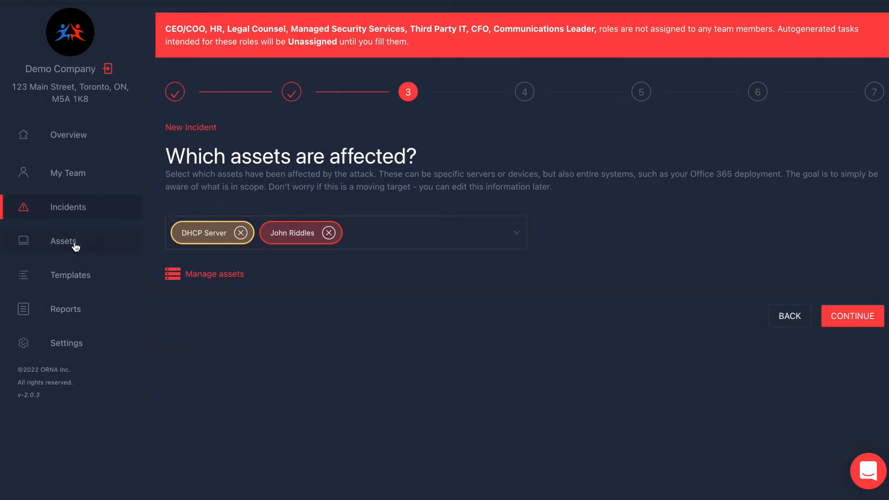
click(848, 324)
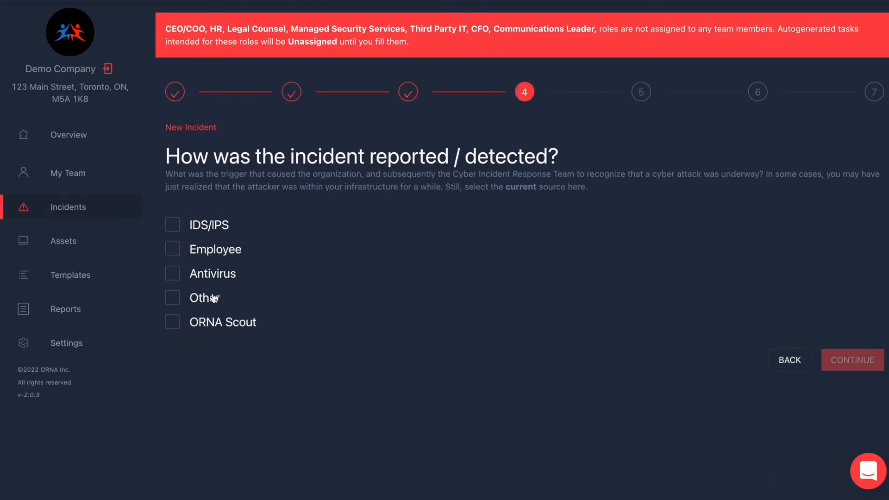
Mark Antivirus as the detection source and continue to incident severity.
click(172, 277)
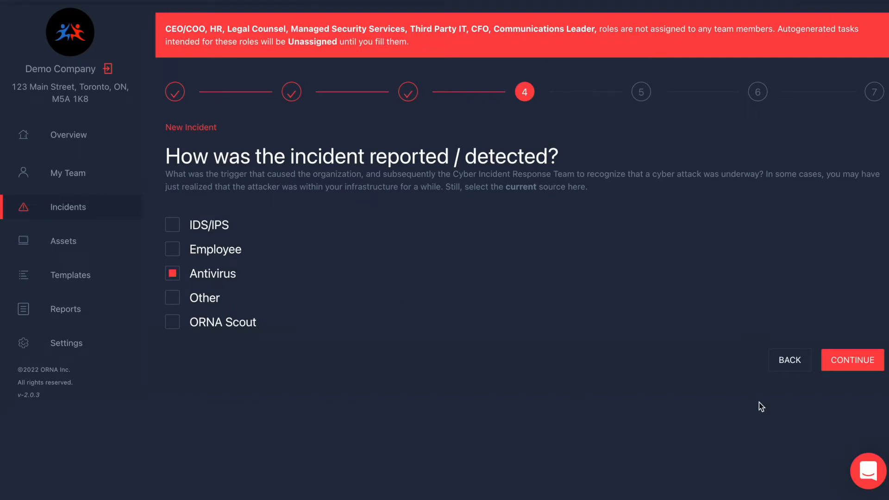
click(851, 362)
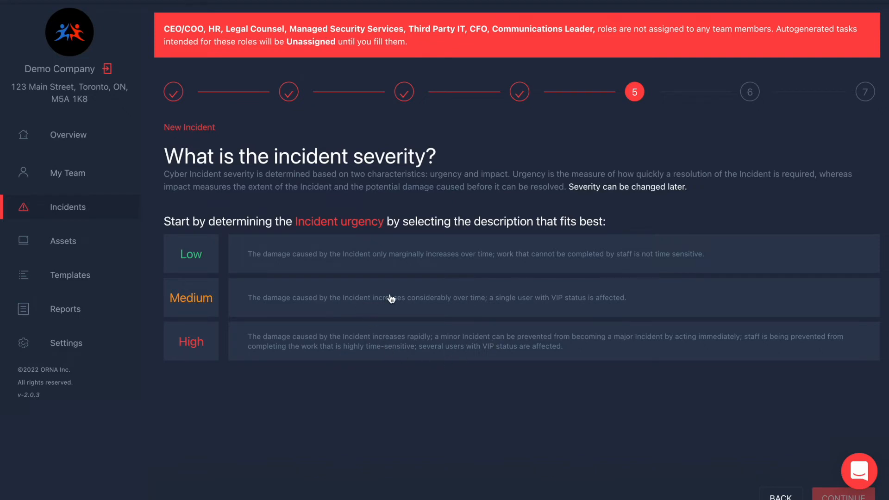
Rate both urgency and impact High so the incident severity becomes Critical.
click(390, 298)
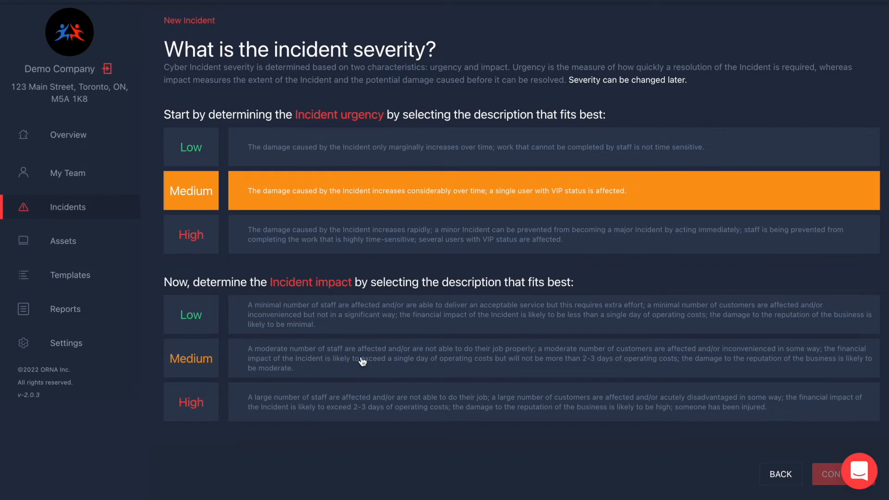
click(360, 408)
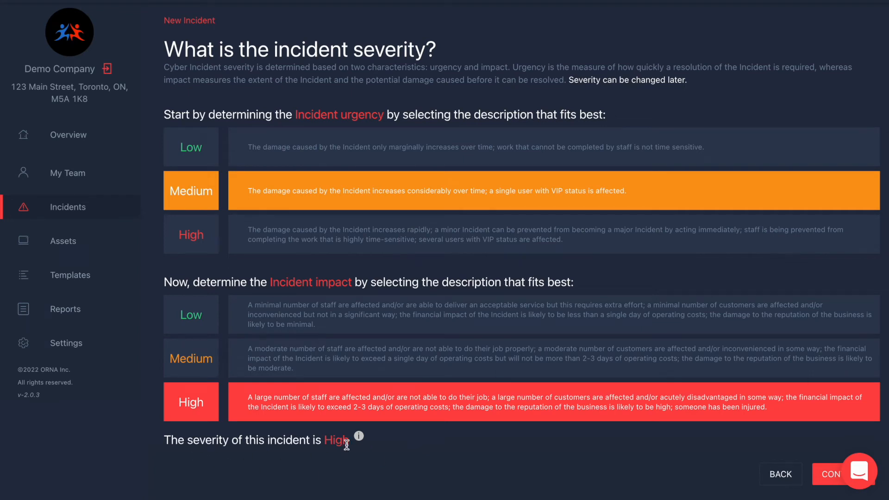
click(356, 364)
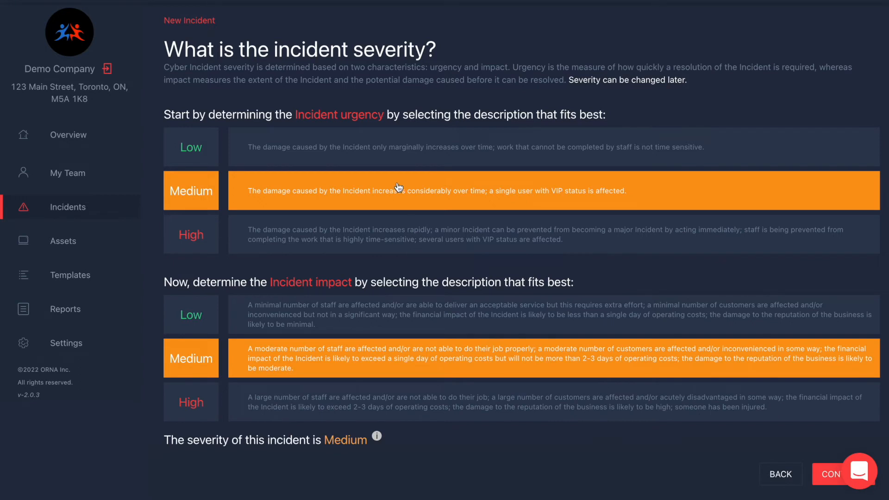
click(398, 152)
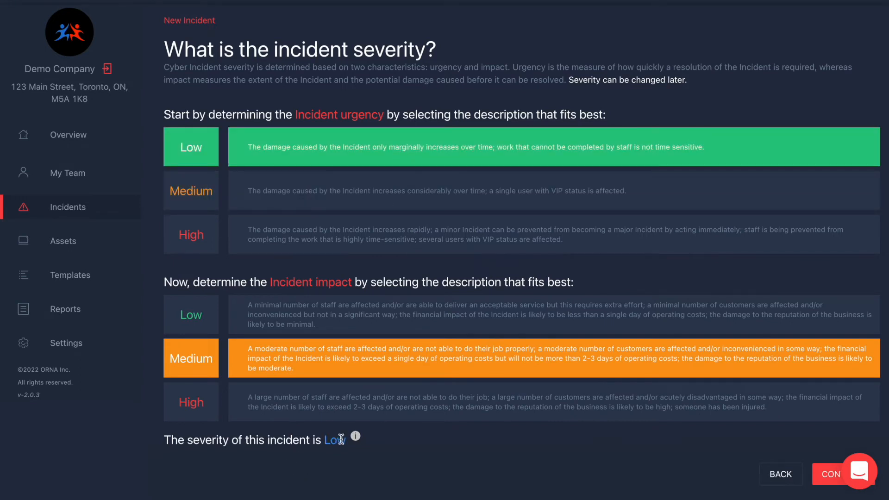
click(474, 414)
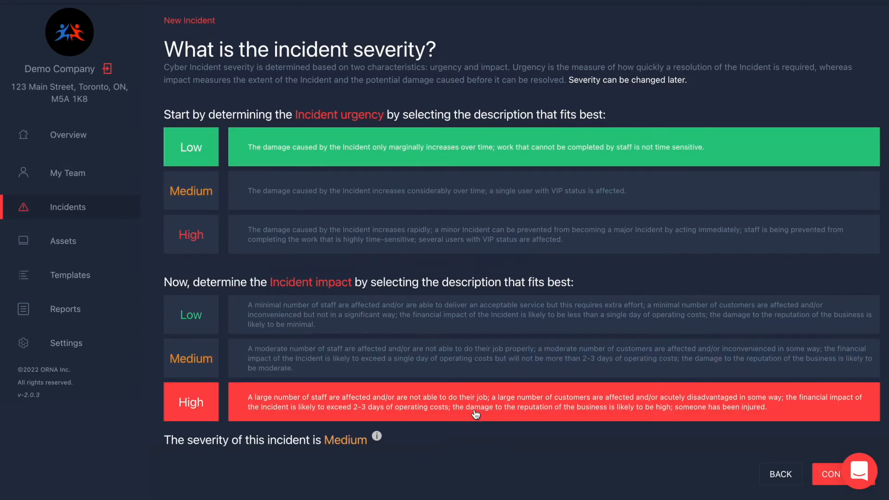
click(465, 243)
Accept the suggested CIRT Leader as response leader and review the incident summary.
click(821, 472)
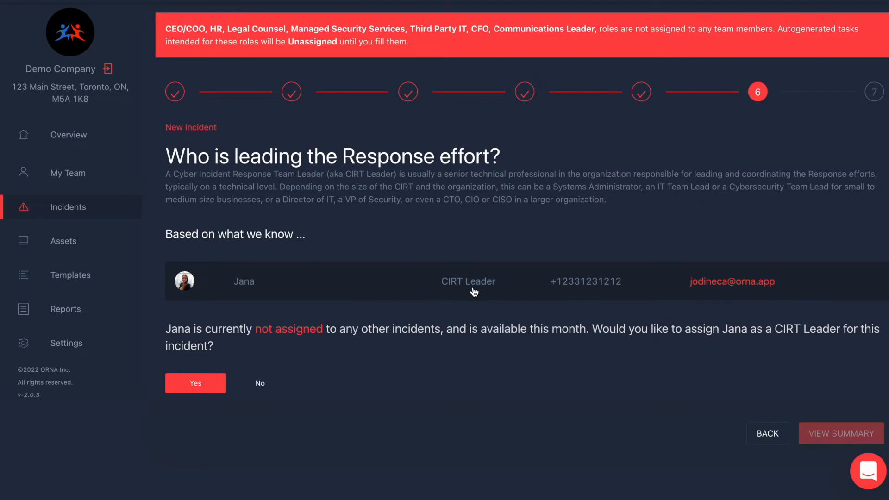
click(194, 382)
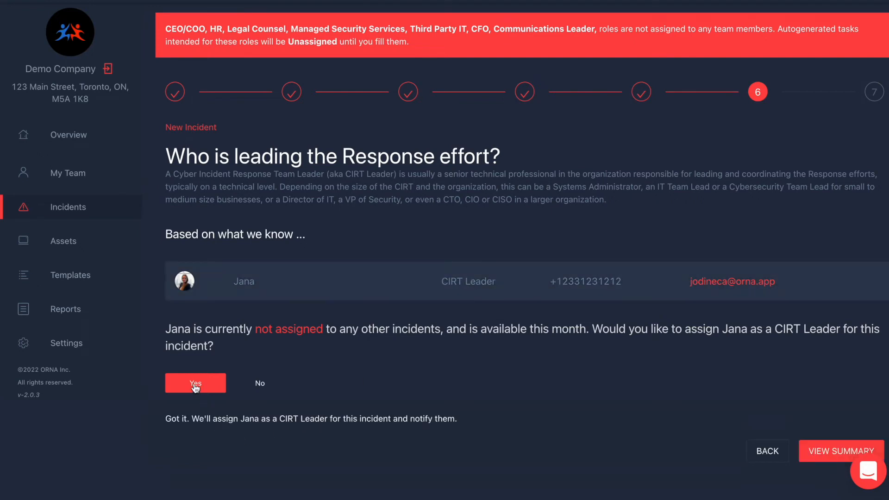
click(830, 454)
scroll(320, 297, down, 3)
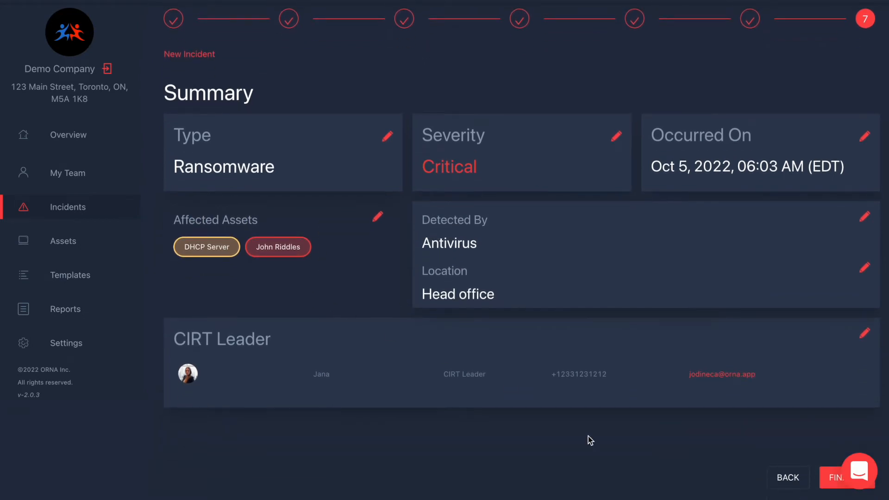
Finalize the Critical Ransomware incident and go to its new incident page, ID 100000.
click(831, 484)
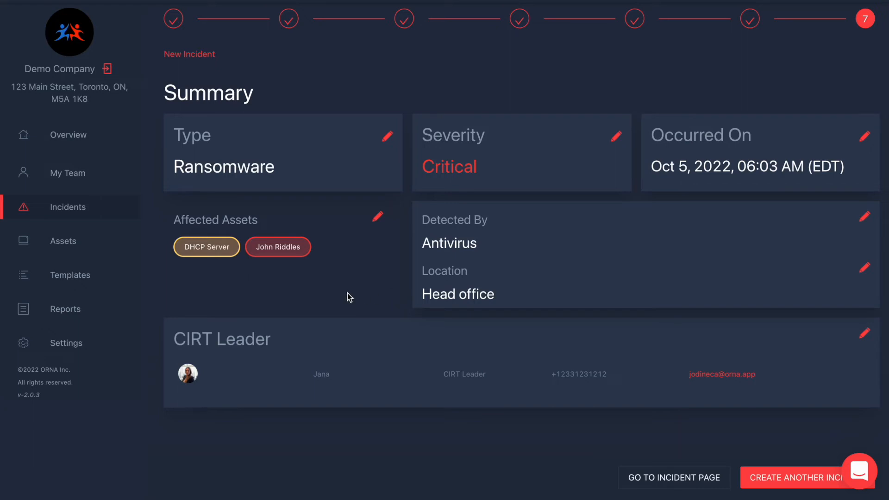
click(659, 478)
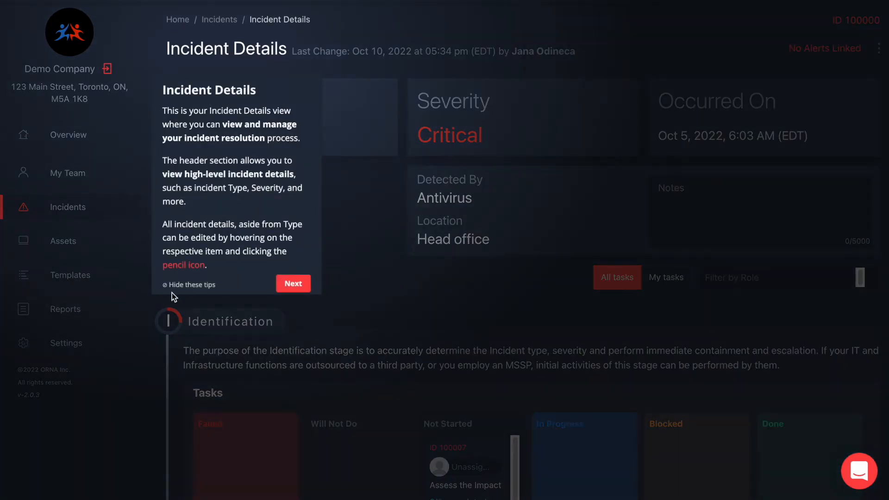
Hide the onboarding tips on incident 100000's details page and look over the Identification stage.
click(178, 285)
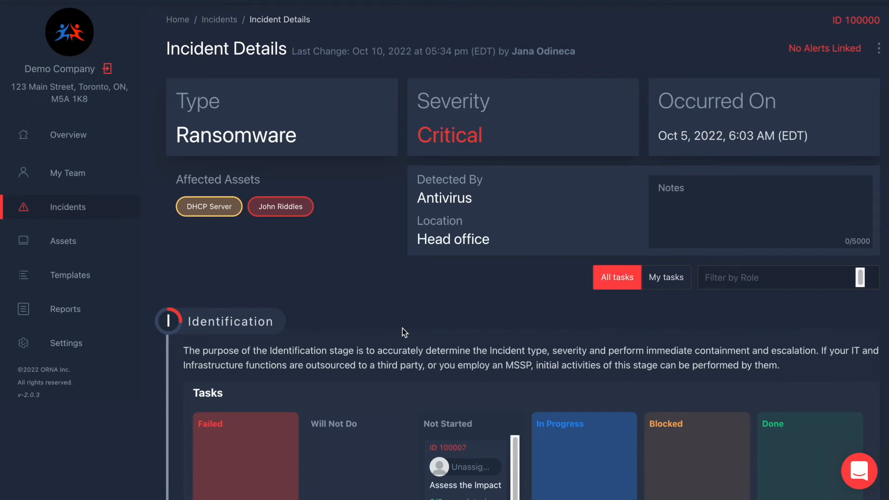
scroll(486, 316, down, 10)
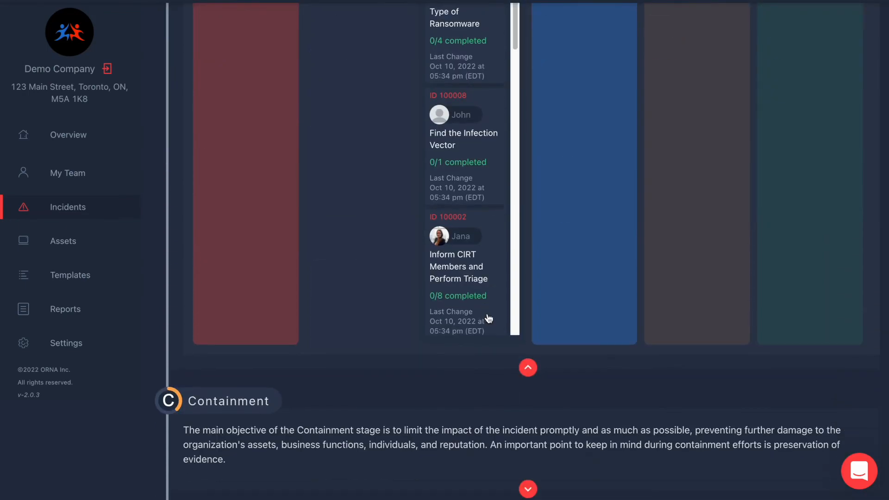
click(528, 368)
scroll(528, 356, up, 5)
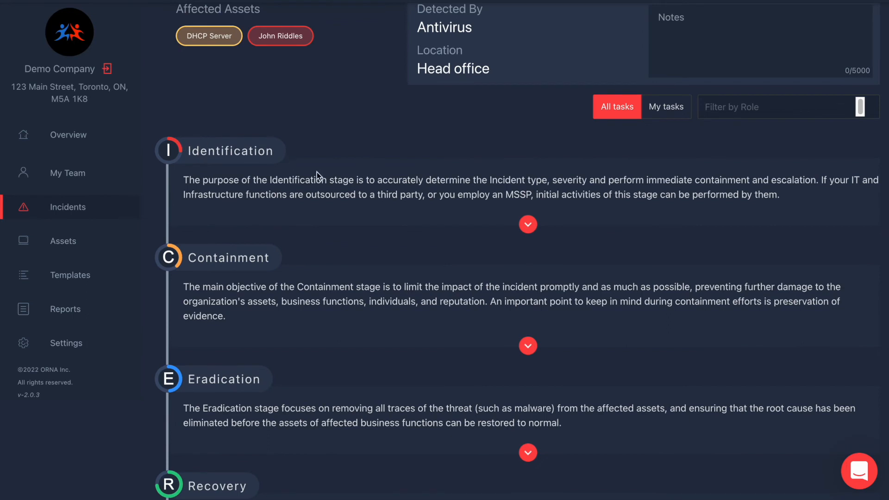
scroll(412, 293, down, 1)
scroll(412, 295, down, 1)
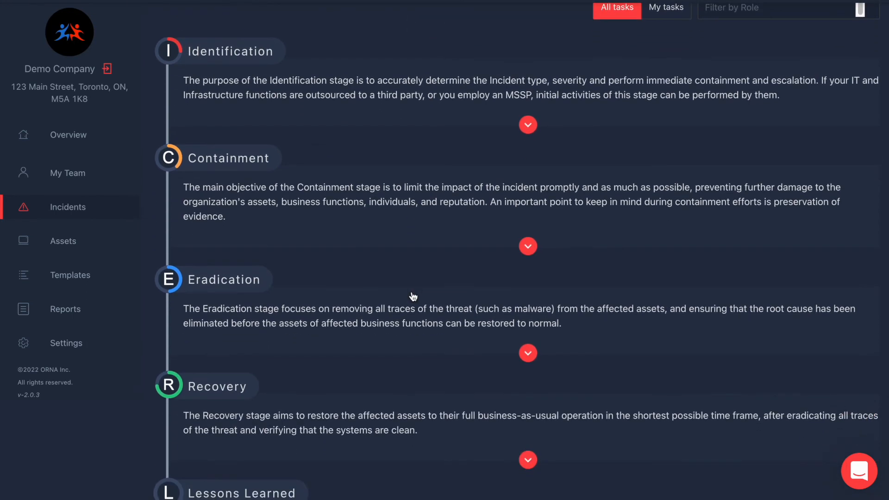
scroll(476, 367, down, 1)
scroll(477, 368, up, 4)
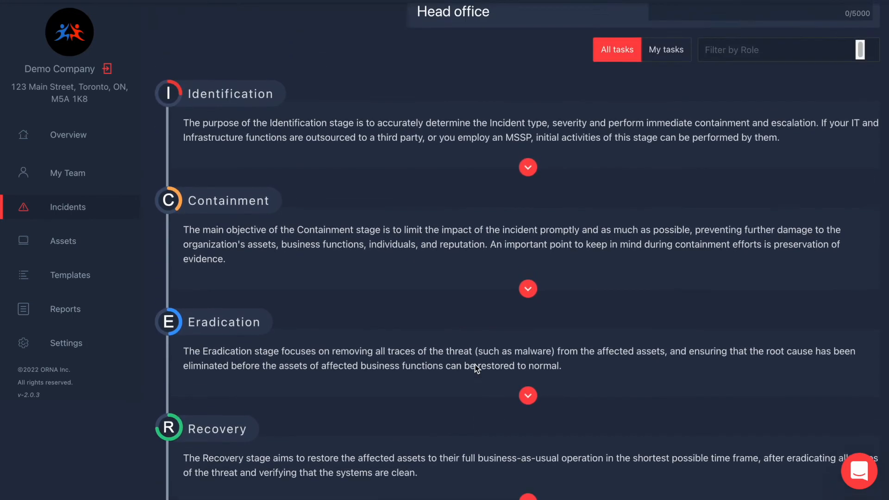
Expand the Identification task board and check which role the ransomware task is meant for.
click(528, 286)
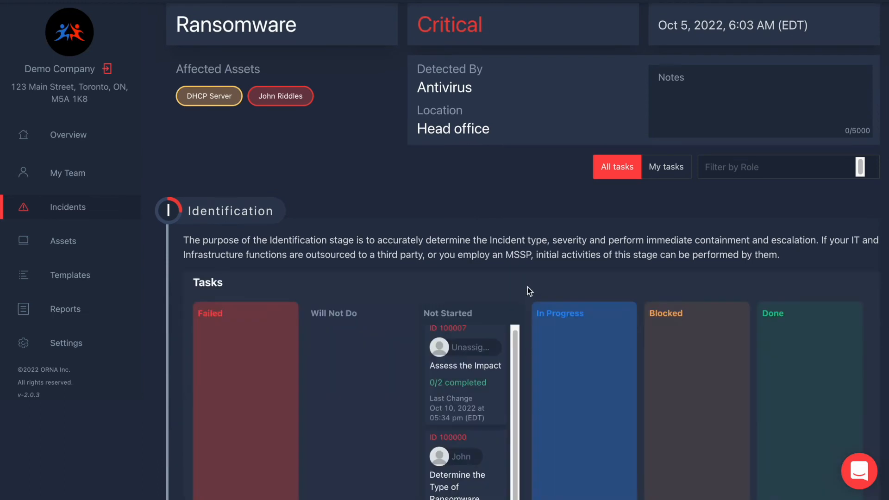
scroll(547, 267, down, 2)
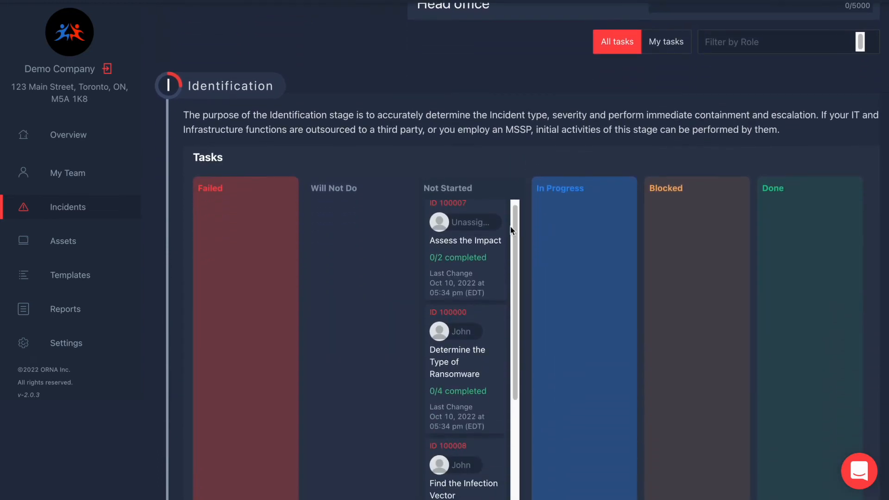
scroll(524, 268, down, 1)
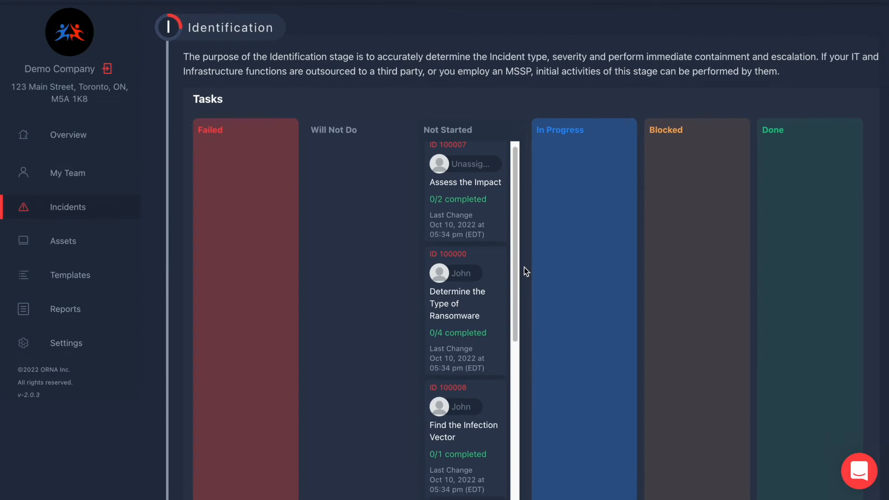
click(453, 277)
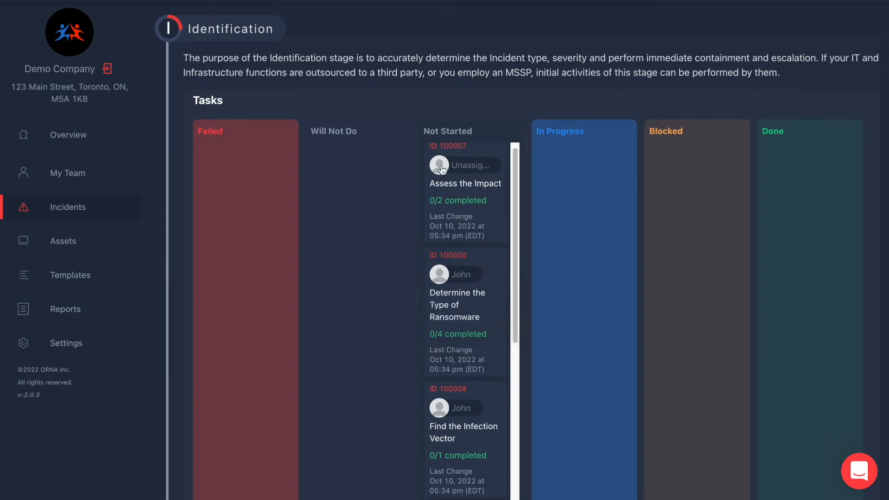
Reassign the unassigned Assess the Impact task to the CIRT Leader and save.
mouse_move(440, 170)
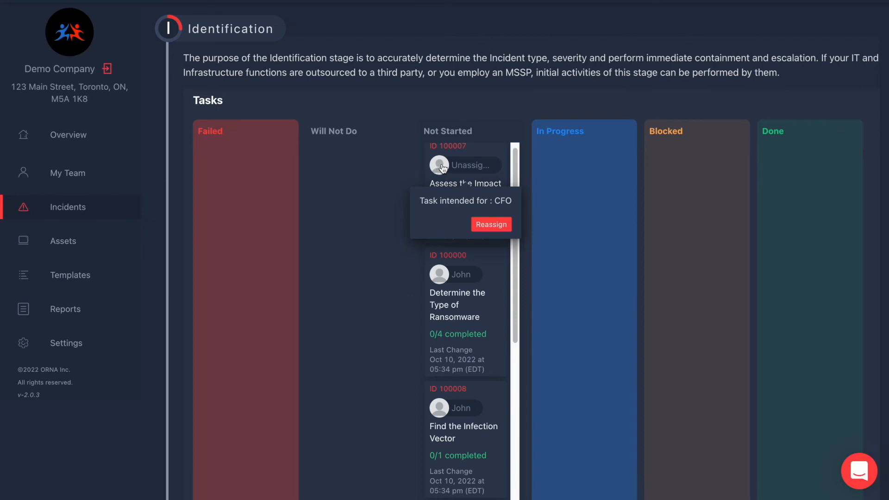
click(479, 224)
click(372, 149)
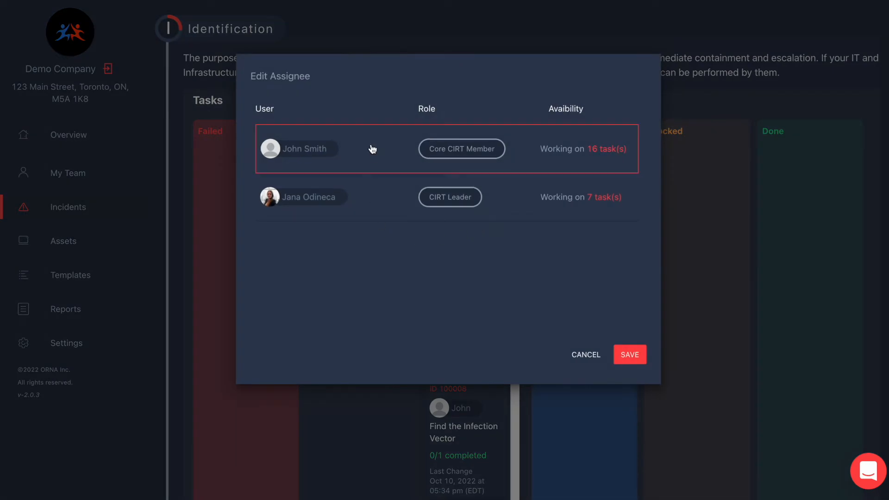
click(370, 200)
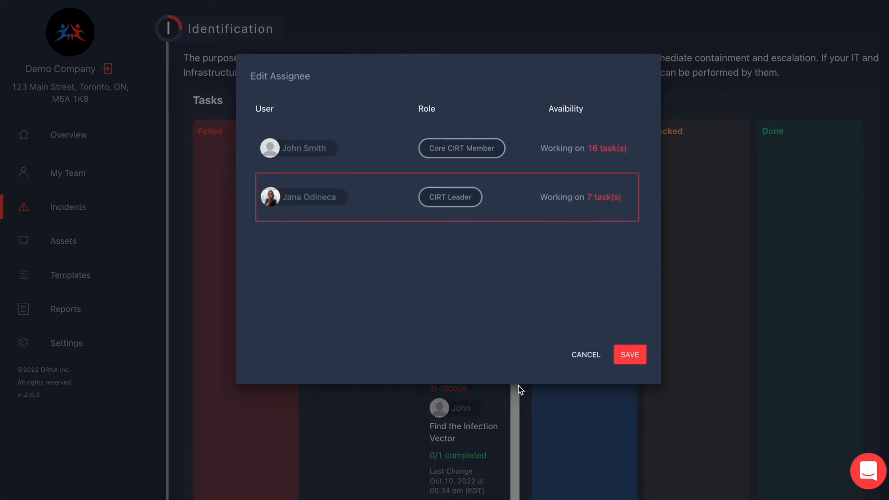
click(638, 359)
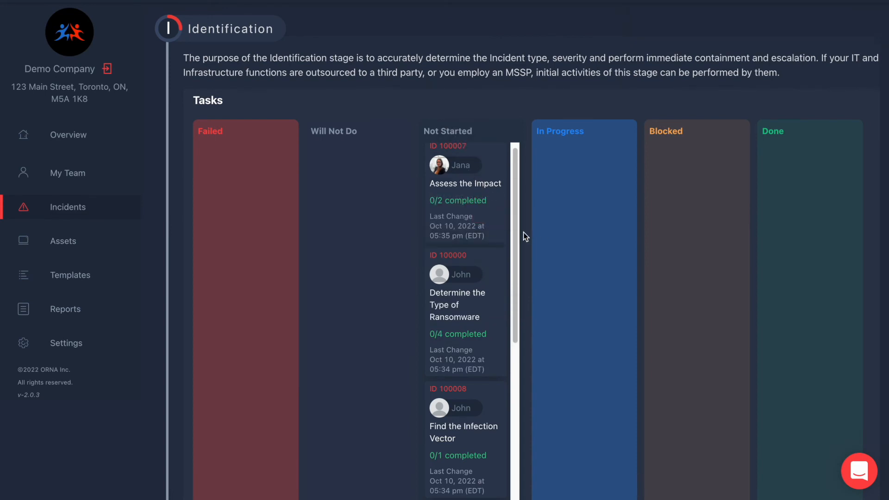
Move the Assess the Impact and Determine the Type of Ransomware cards into In Progress.
scroll(525, 237, down, 3)
scroll(525, 236, up, 3)
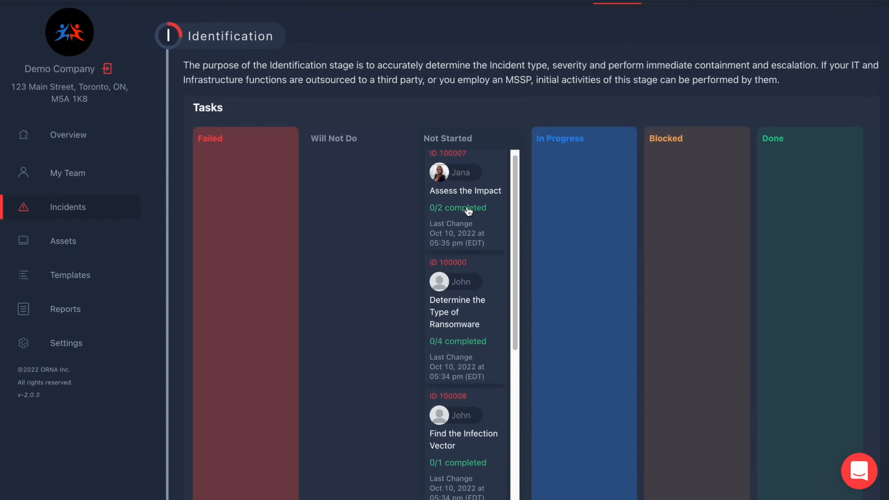
drag(467, 208, 581, 212)
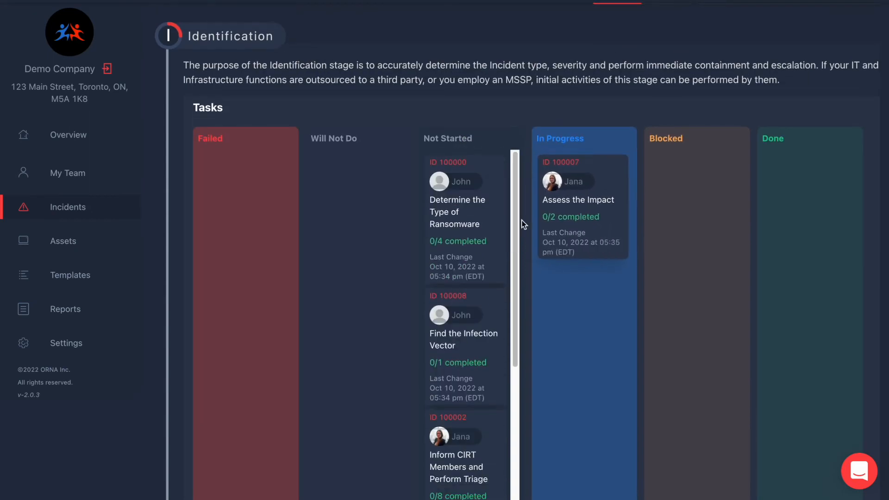
drag(455, 231, 576, 340)
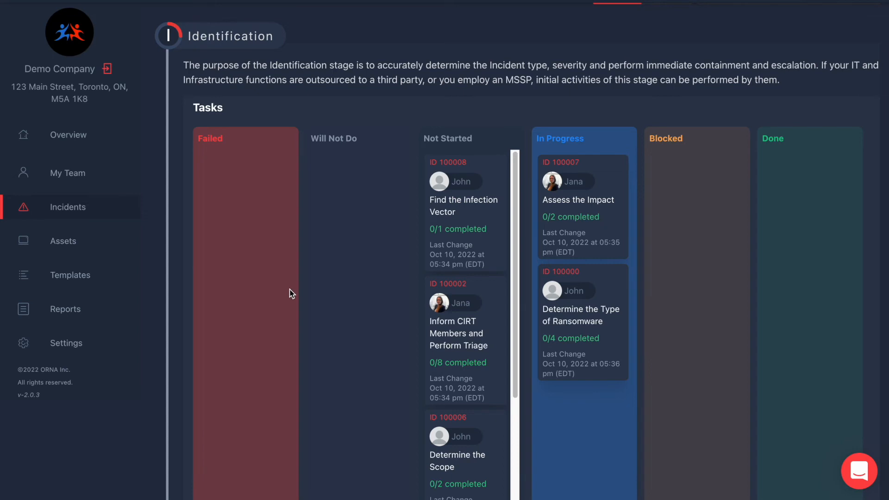
click(439, 308)
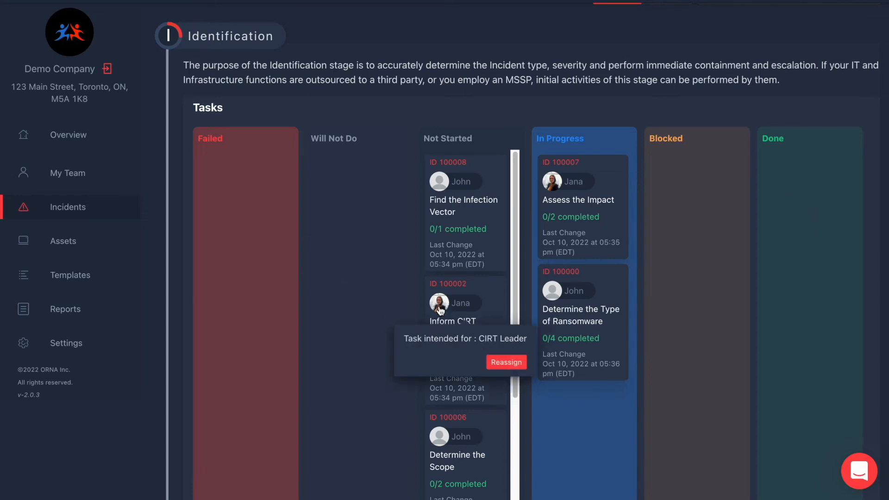
click(575, 330)
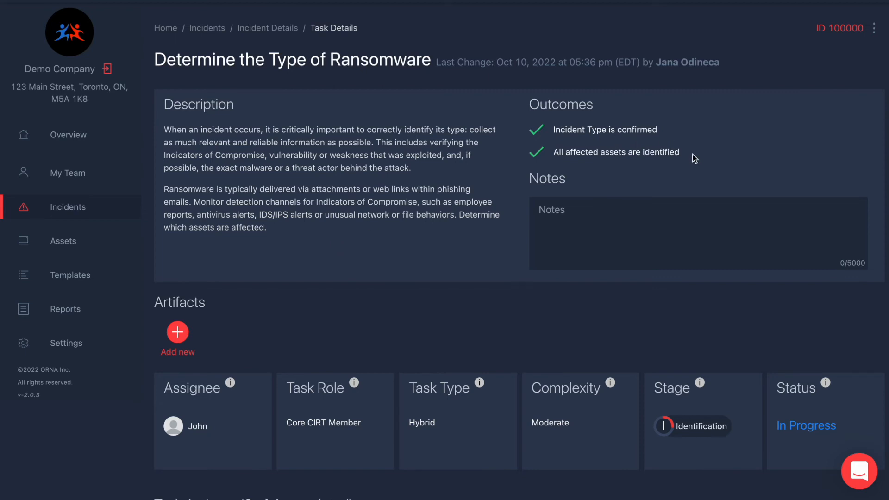
click(611, 231)
scroll(327, 321, down, 1)
click(185, 288)
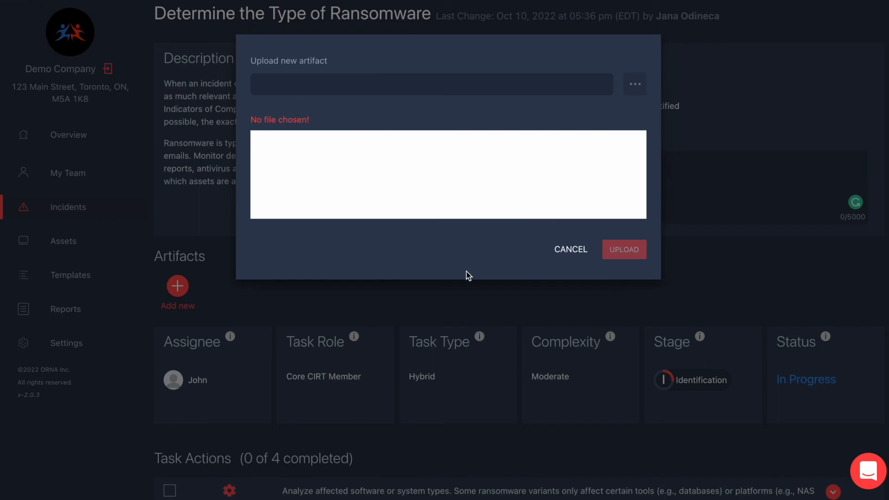
click(582, 250)
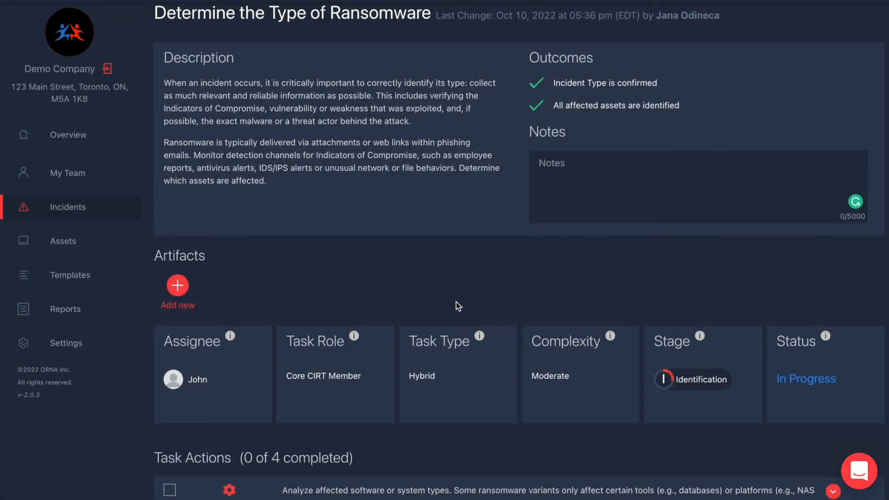
Expand the first three task action rows of Determine the Type of Ransomware.
scroll(457, 304, down, 2)
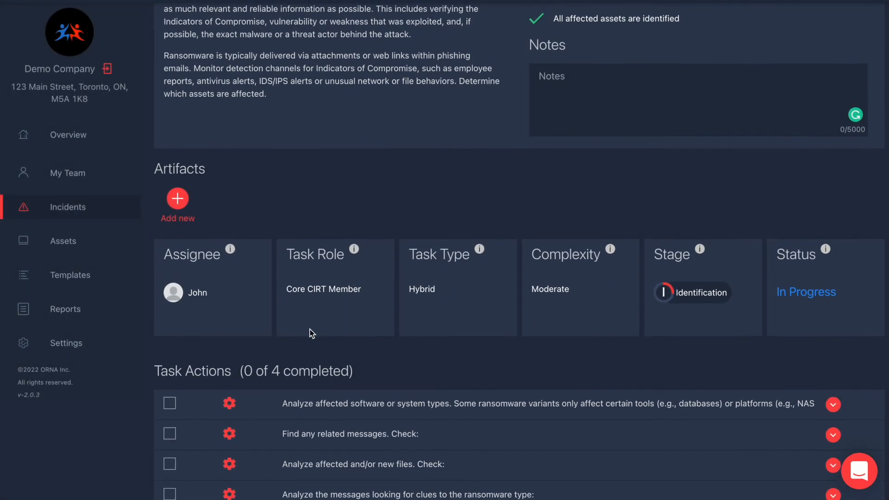
click(833, 404)
scroll(652, 376, down, 1)
click(832, 434)
scroll(831, 439, down, 2)
click(833, 464)
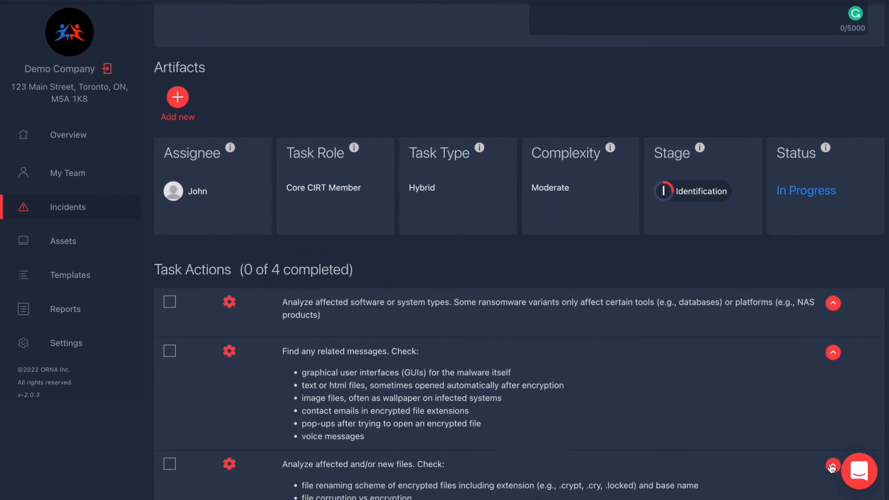
scroll(832, 467, down, 2)
scroll(832, 468, up, 1)
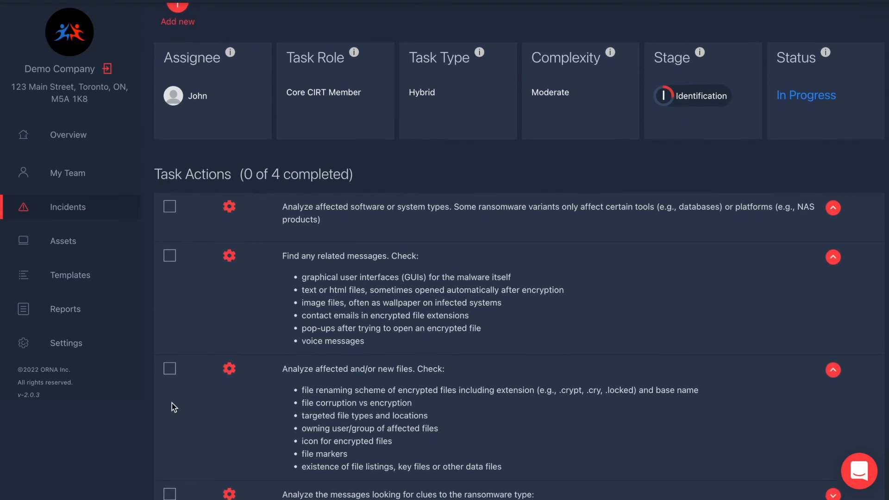
Check off the third and second actions, analyzing affected files and finding related messages, for 2 of 4.
click(170, 370)
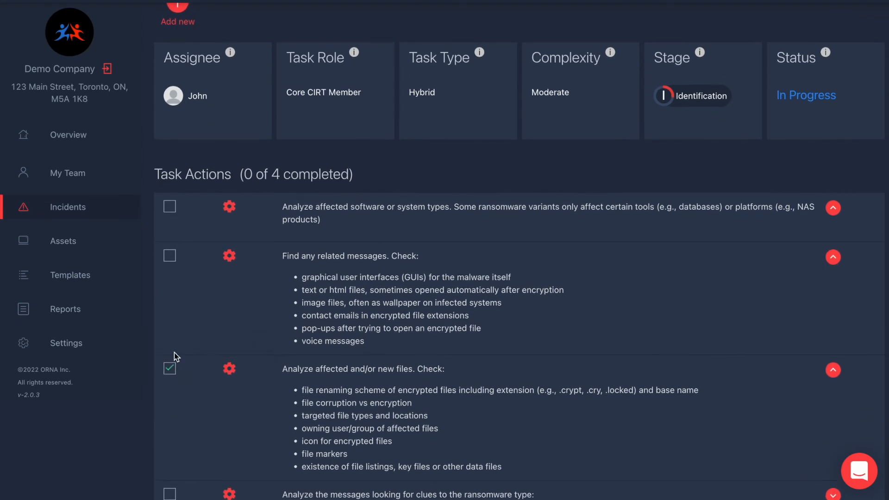
click(170, 258)
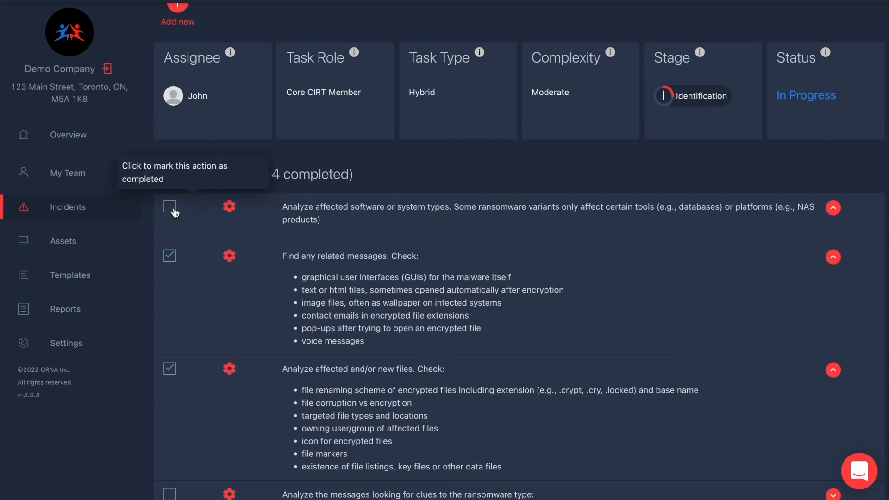
scroll(555, 175, up, 7)
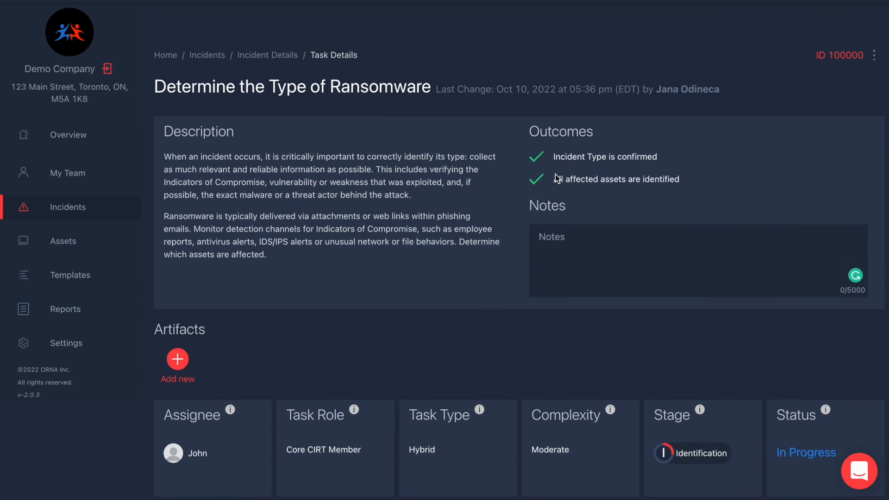
Return to Incident Details and move Determine the Type of Ransomware to Done.
click(284, 29)
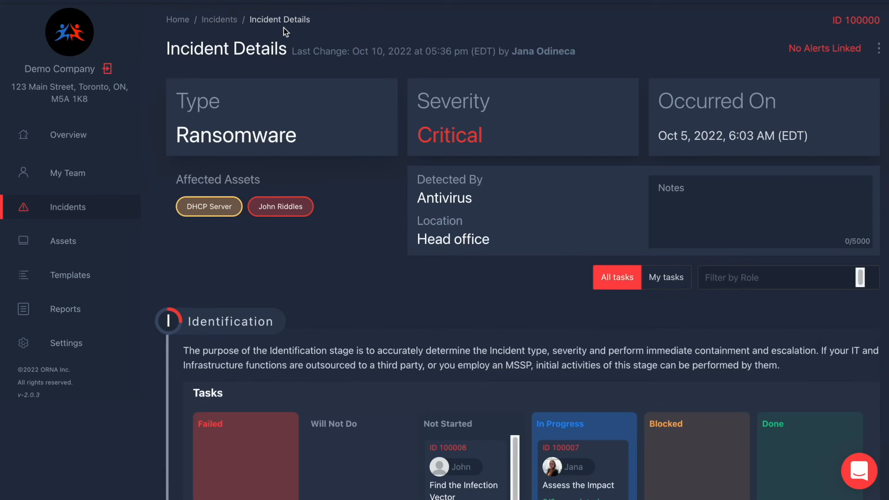
scroll(439, 279, down, 4)
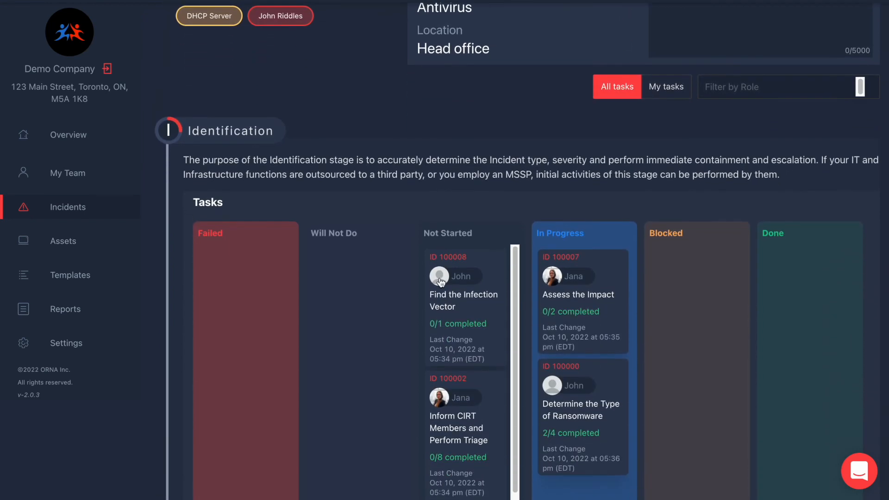
mouse_move(440, 278)
mouse_move(586, 411)
drag(585, 411, 833, 289)
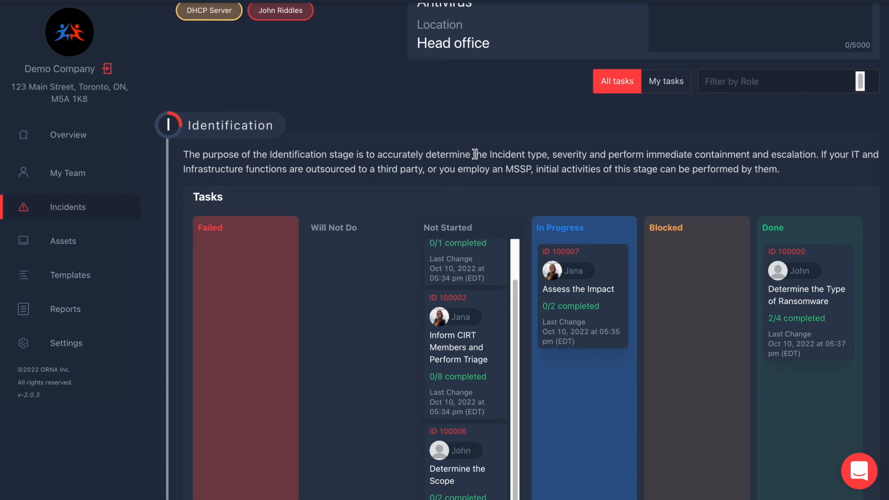
Move Inform CIRT Members and Perform Triage to Failed, confirming with Continue Anyway.
scroll(475, 154, down, 4)
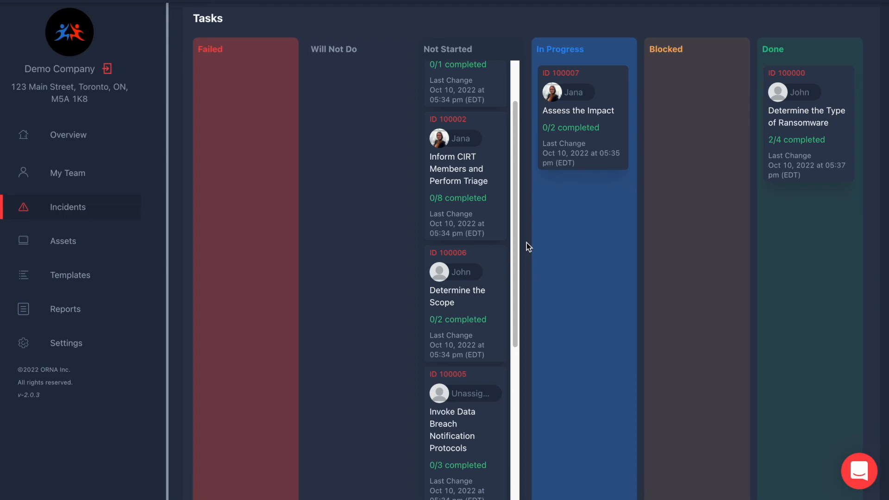
scroll(526, 242, up, 1)
drag(479, 254, 258, 223)
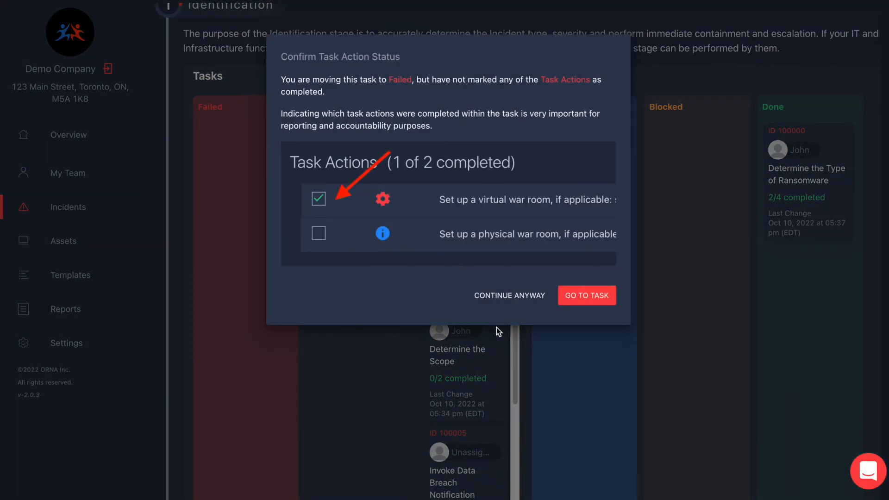
click(510, 296)
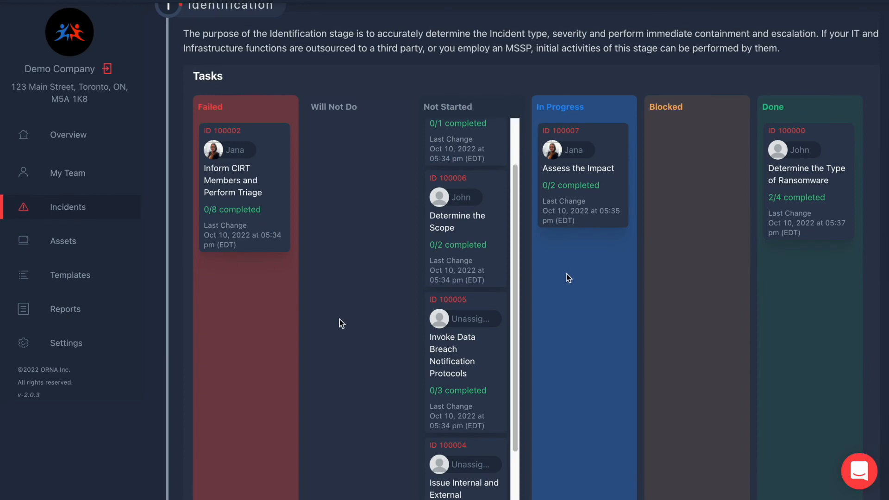
scroll(515, 324, down, 3)
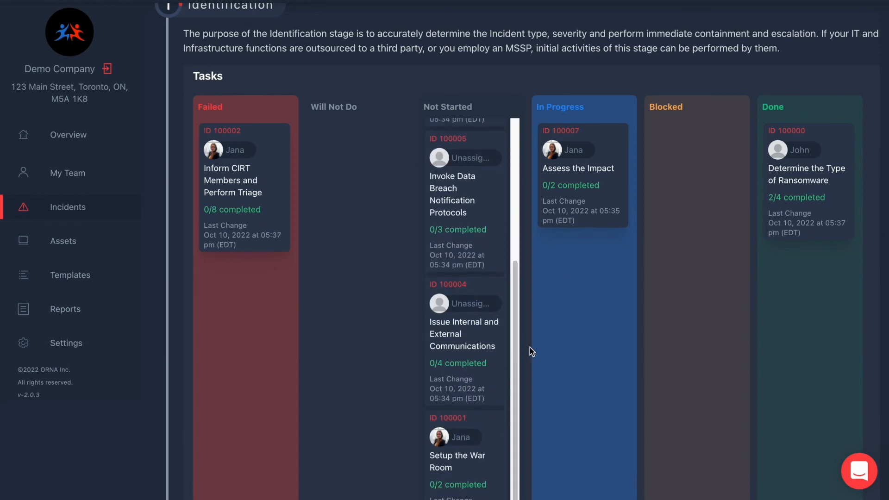
scroll(530, 347, down, 2)
scroll(530, 347, down, 10)
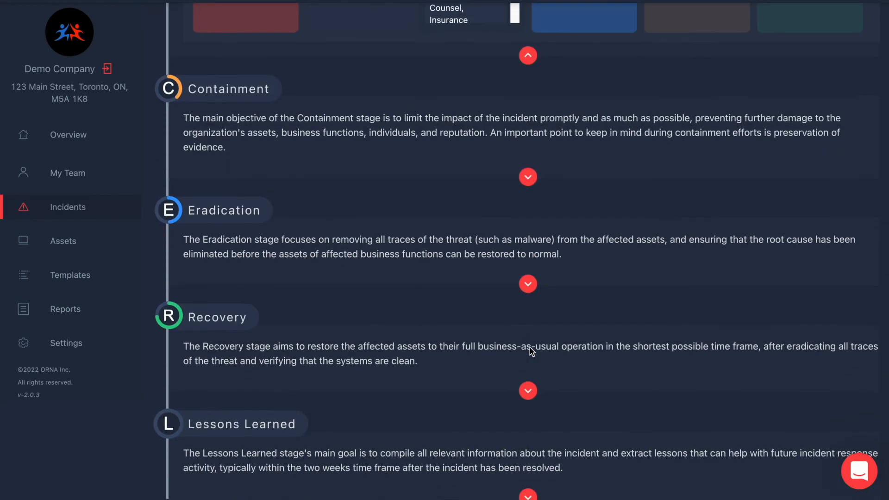
scroll(530, 347, up, 15)
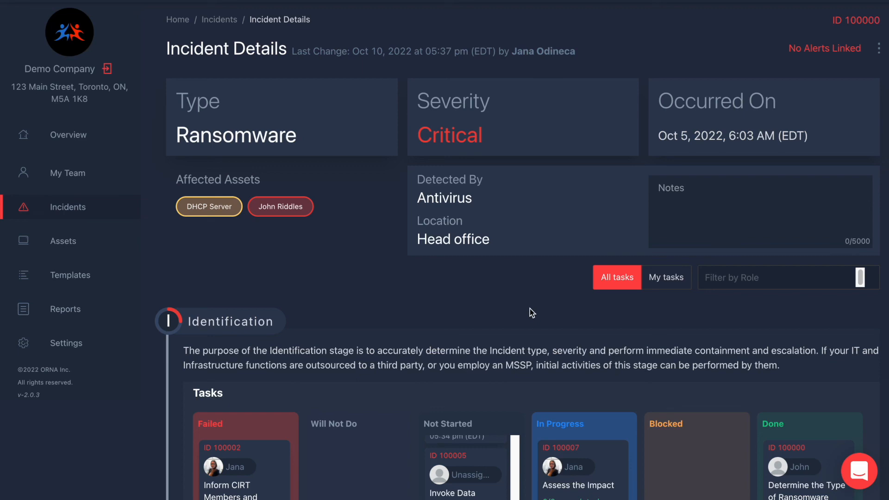
scroll(500, 321, down, 5)
scroll(449, 319, down, 3)
scroll(521, 335, down, 10)
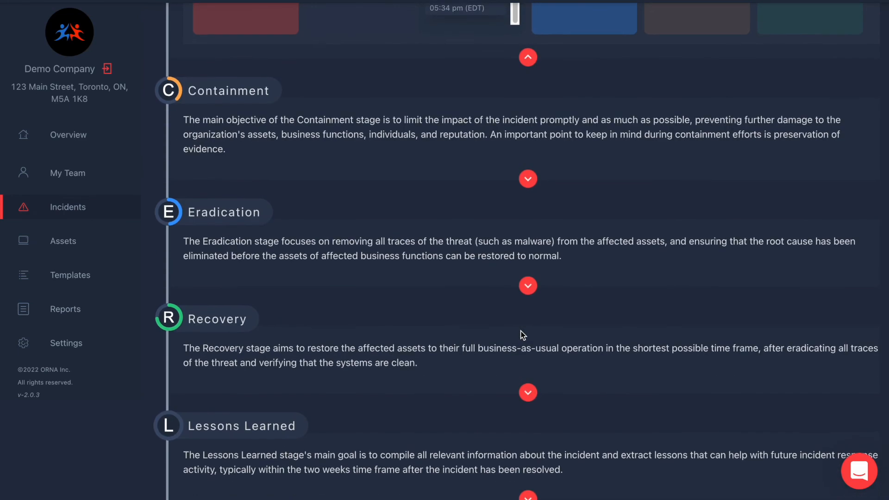
scroll(456, 411, up, 15)
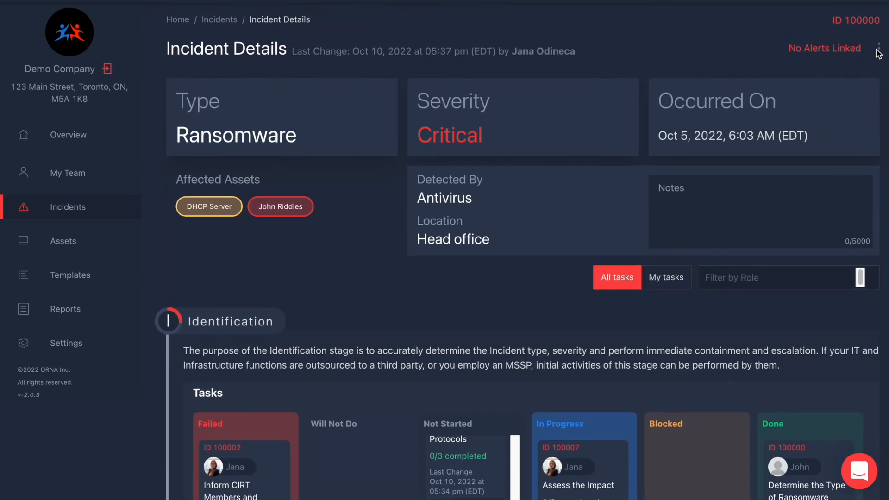
Resolve incident 100000 by confirming with 'resolve incident', then show the Reports list.
click(879, 50)
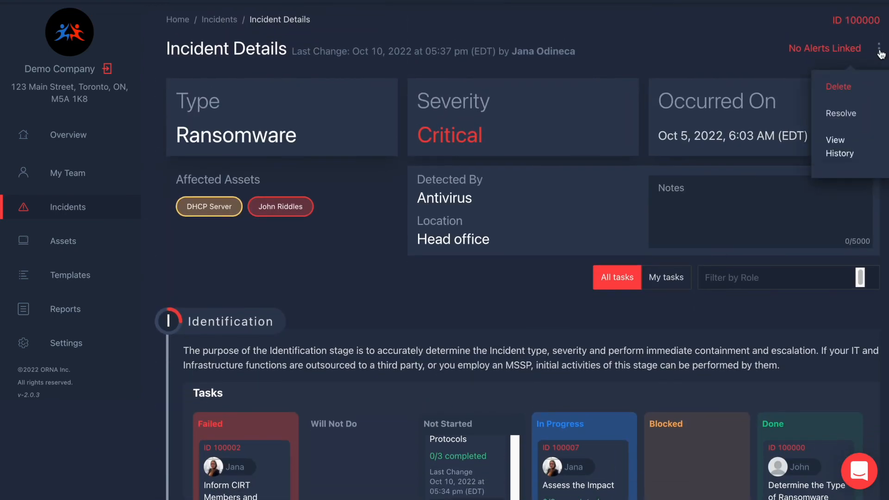
click(842, 121)
click(356, 187)
text(resolve in)
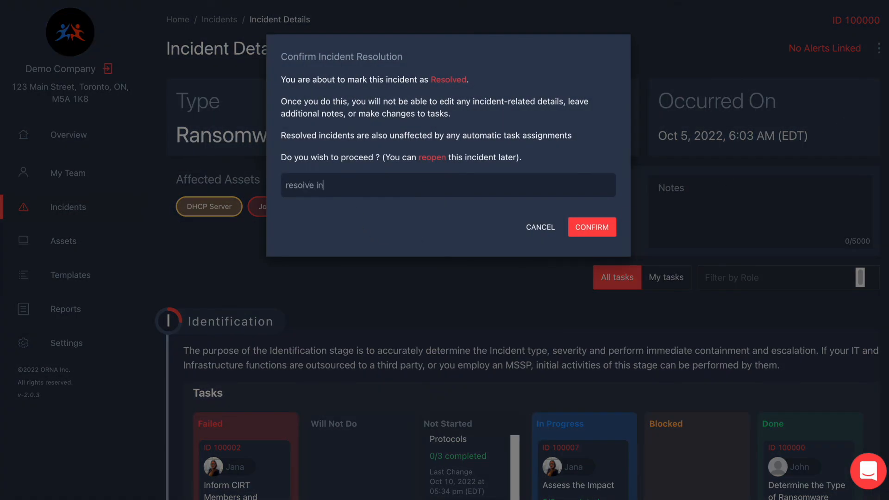
text(cident)
click(592, 227)
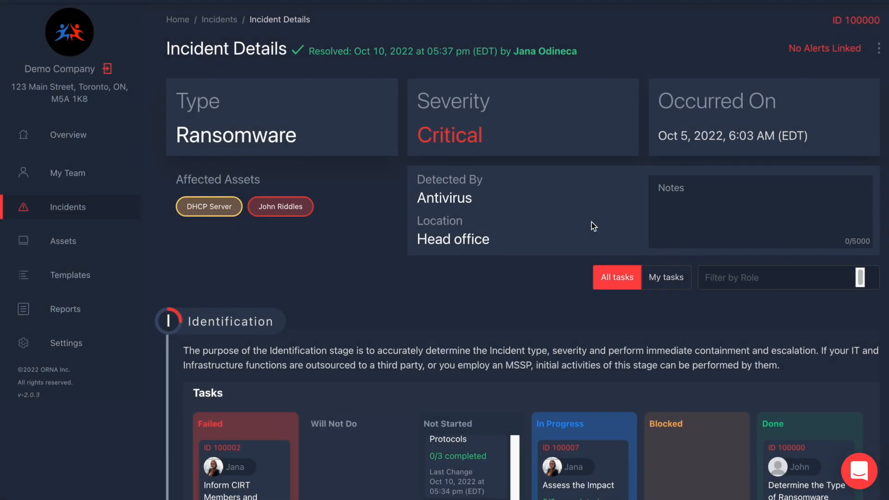
click(74, 319)
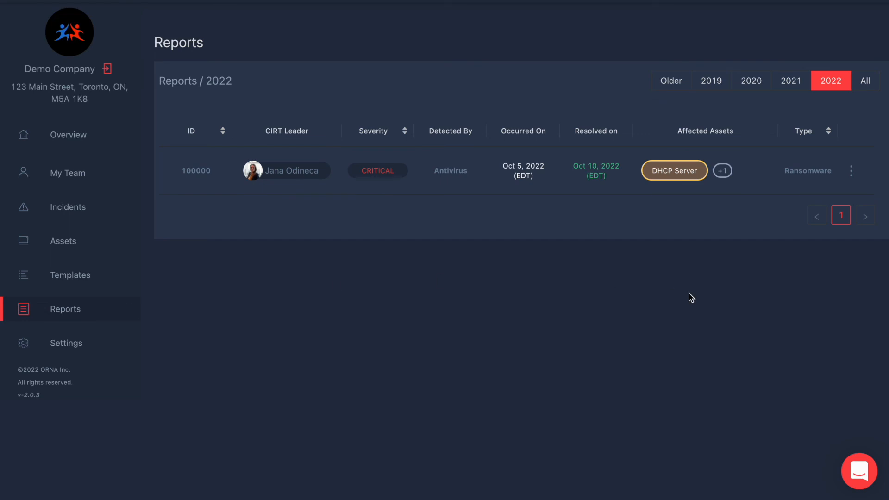
Copy the incident report's password to the clipboard, then return to the Overview dashboard.
click(853, 173)
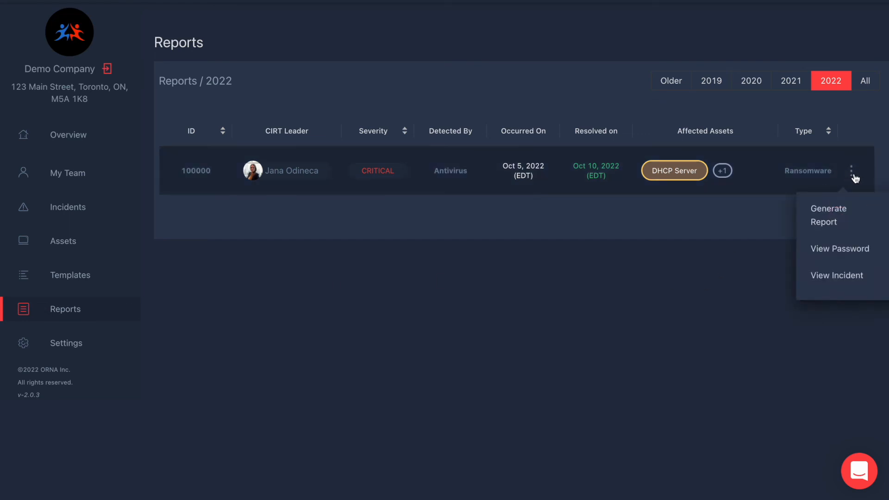
click(844, 248)
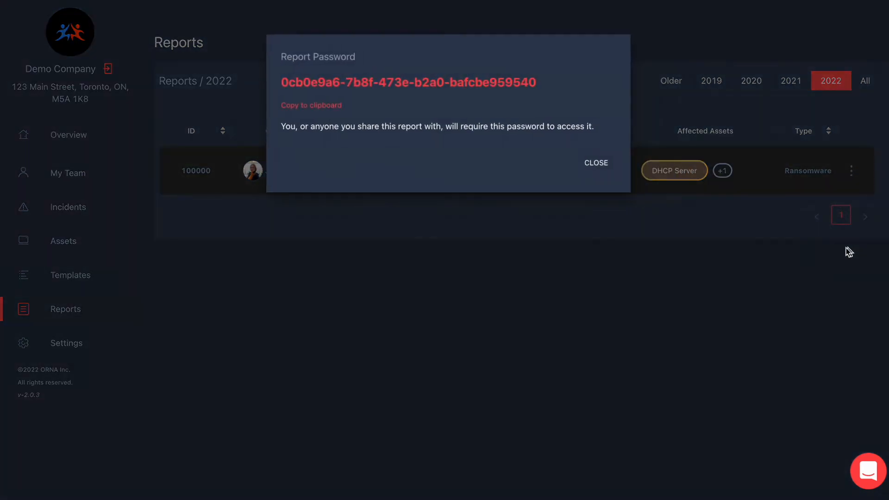
click(332, 108)
click(591, 165)
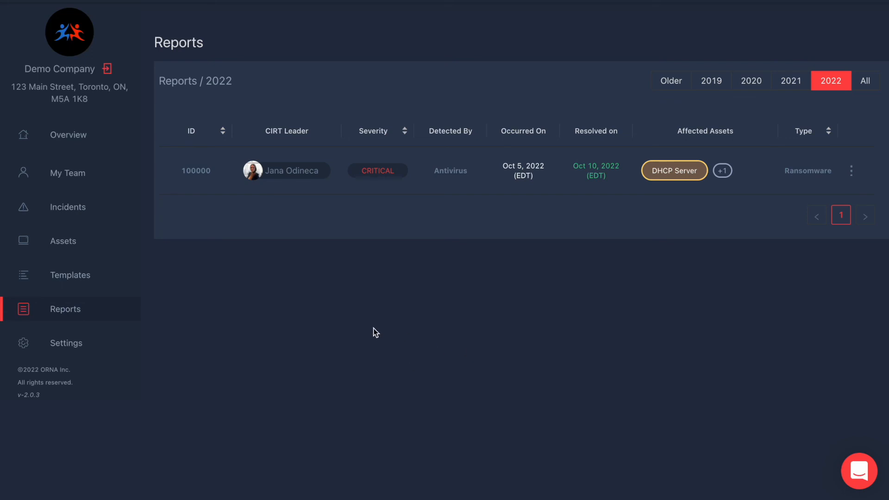
click(75, 139)
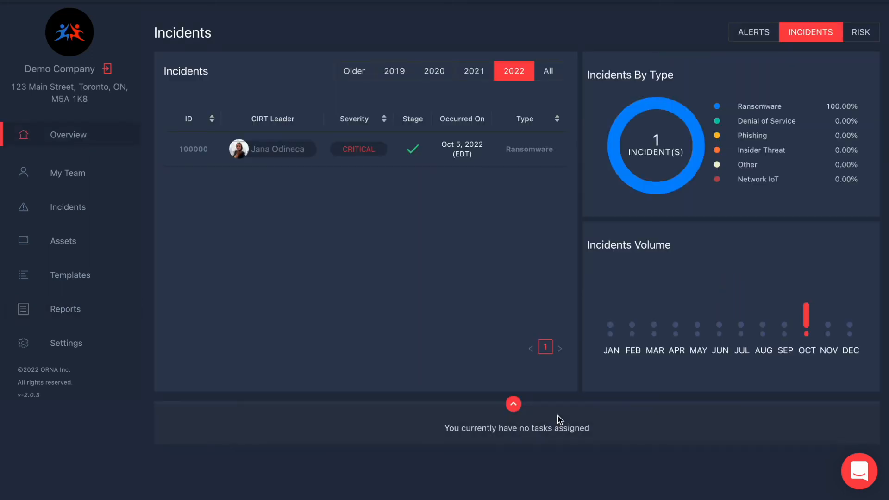